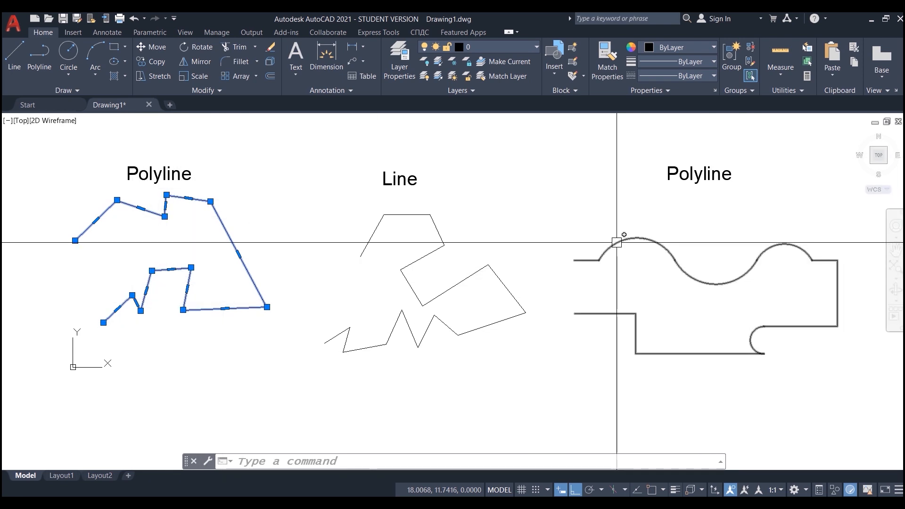
- Select the curved polyline and several segments of the middle line chain to compare them, and clear the selection
left_click(619, 244)
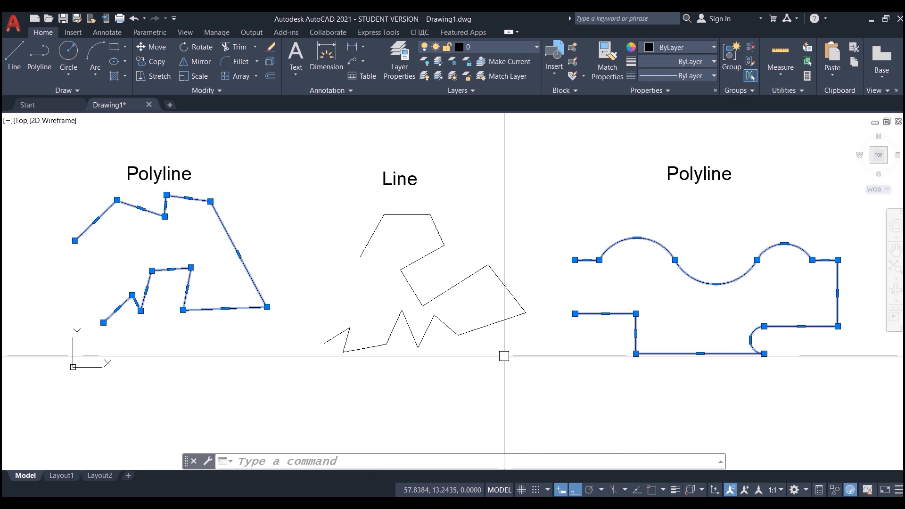
left_click(464, 280)
left_click(500, 278)
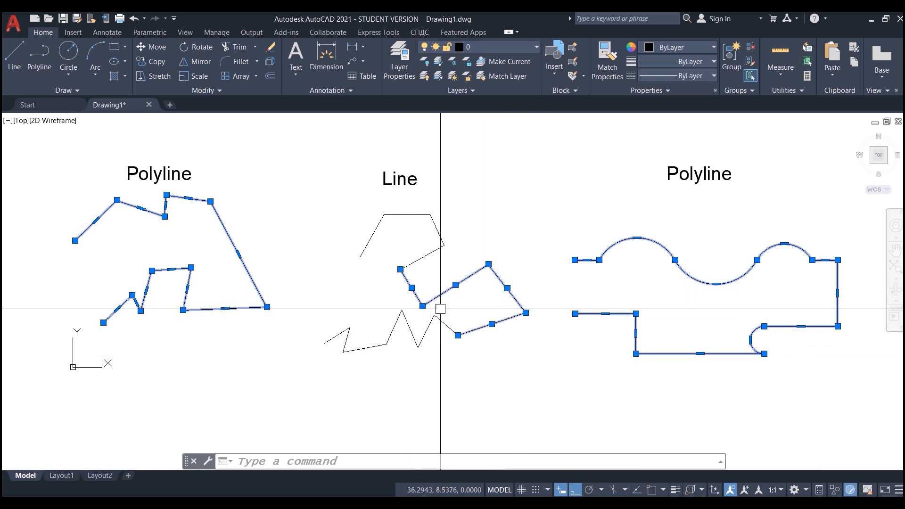
key("Escape")
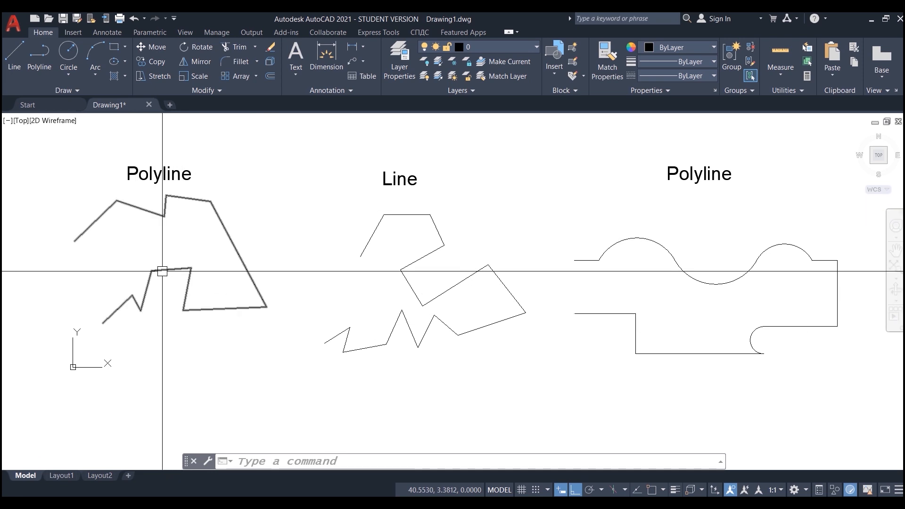
- Compare selecting the zigzag and curved polylines as whole objects with selecting the line chain segment by segment, and clear the selection
left_click(162, 271)
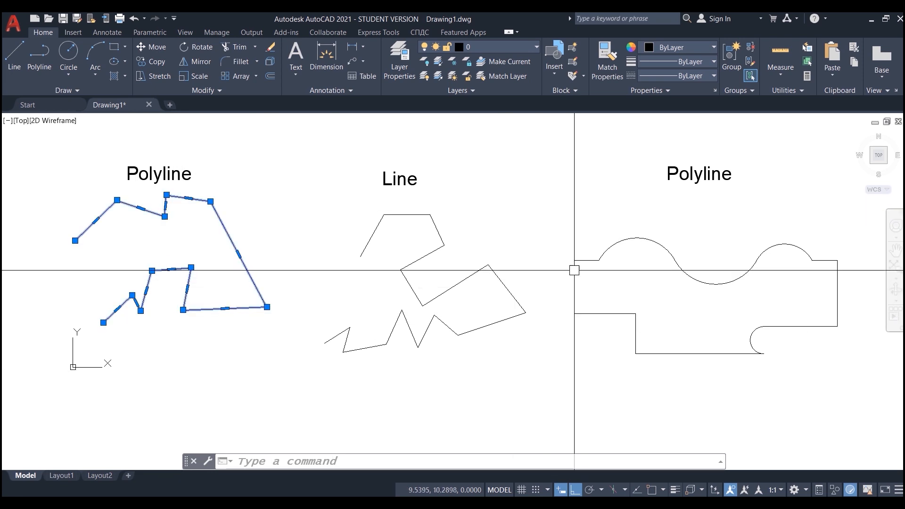
left_click(583, 260)
left_click(488, 325)
left_click(462, 281)
left_click(501, 280)
left_click(435, 249)
left_click(437, 230)
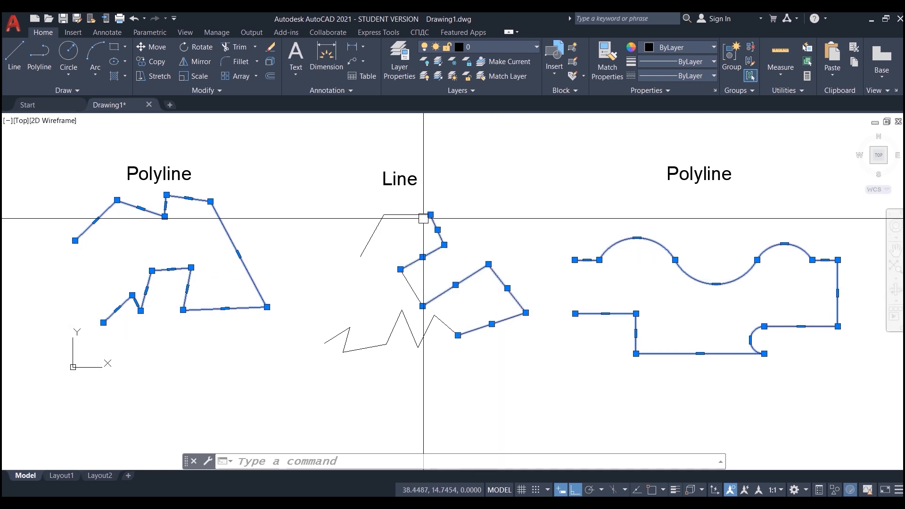
key("Escape")
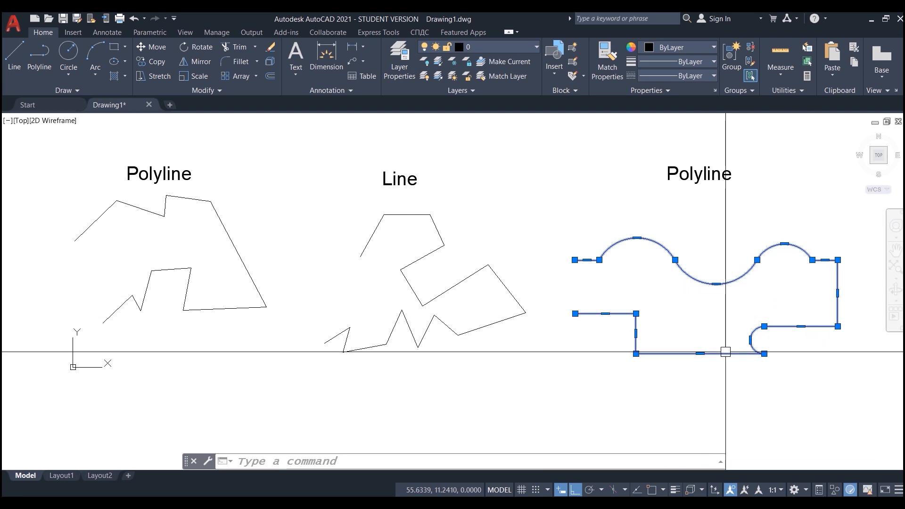
type("co")
key("Return")
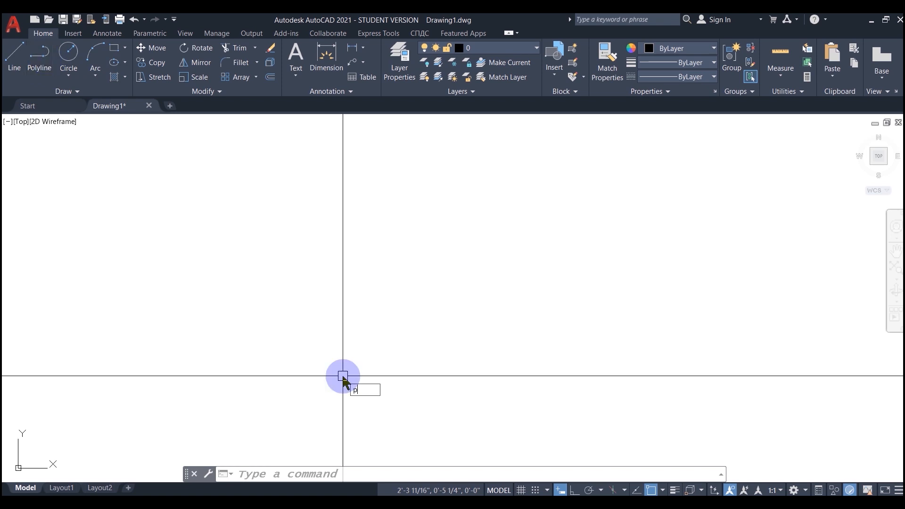
- Draw an open zigzag polyline of ten straight segments that loops back below its starting point
key("Return")
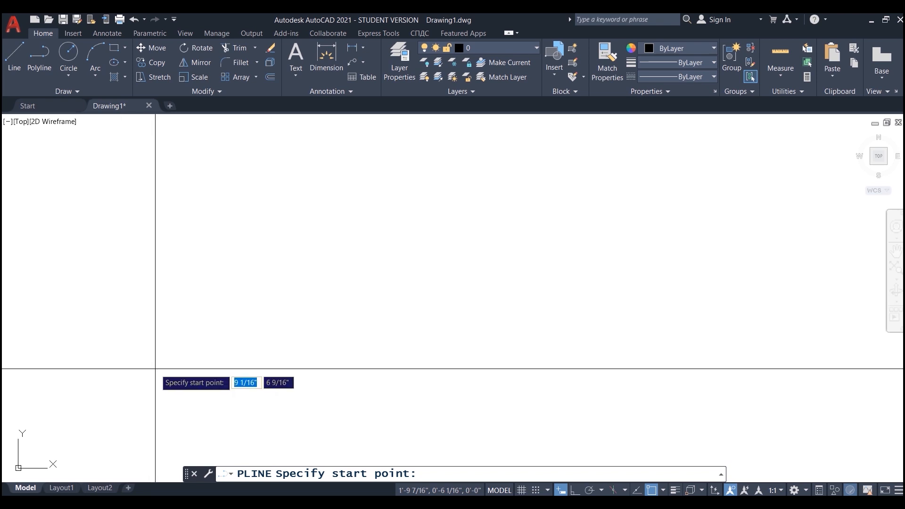
left_click(151, 354)
left_click(192, 253)
left_click(263, 287)
left_click(312, 211)
left_click(369, 263)
left_click(423, 223)
left_click(484, 272)
left_click(436, 371)
left_click(349, 322)
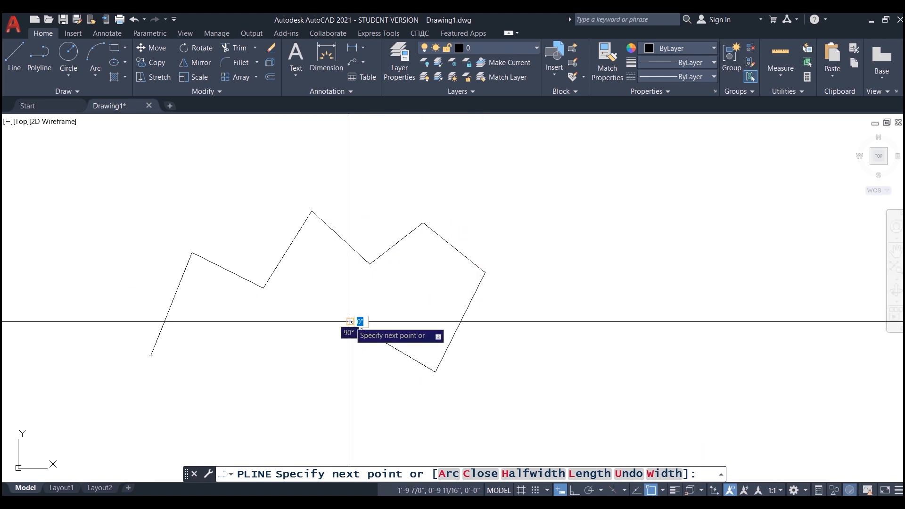
left_click(328, 392)
left_click(173, 411)
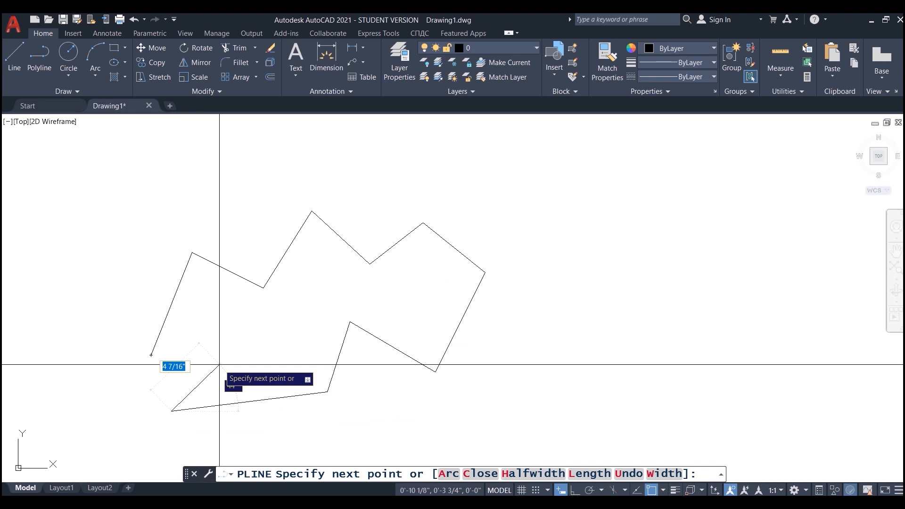
key("Return")
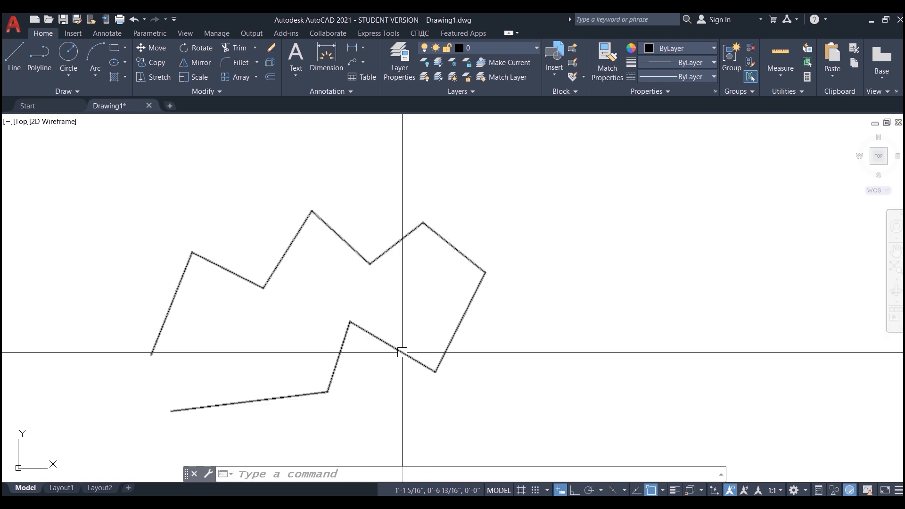
- Select the zigzag polyline to check whether its segments form one object, and clear the selection
left_click(403, 351)
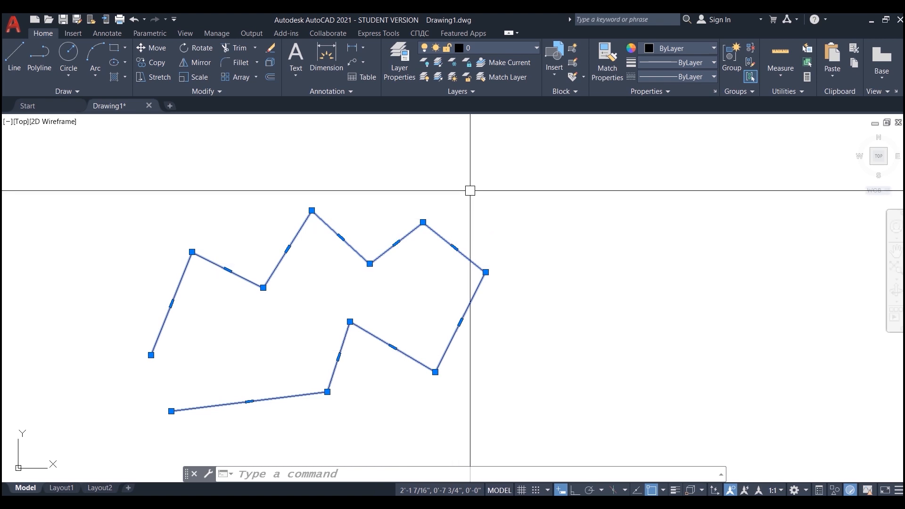
middle_click_drag(404, 301, 452, 277)
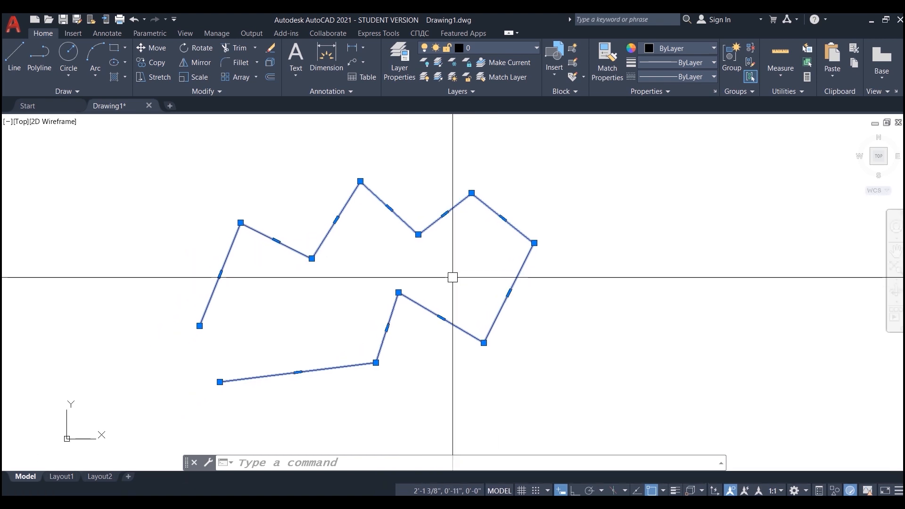
middle_click_drag(399, 292, 166, 322)
middle_click_drag(202, 295, 217, 279)
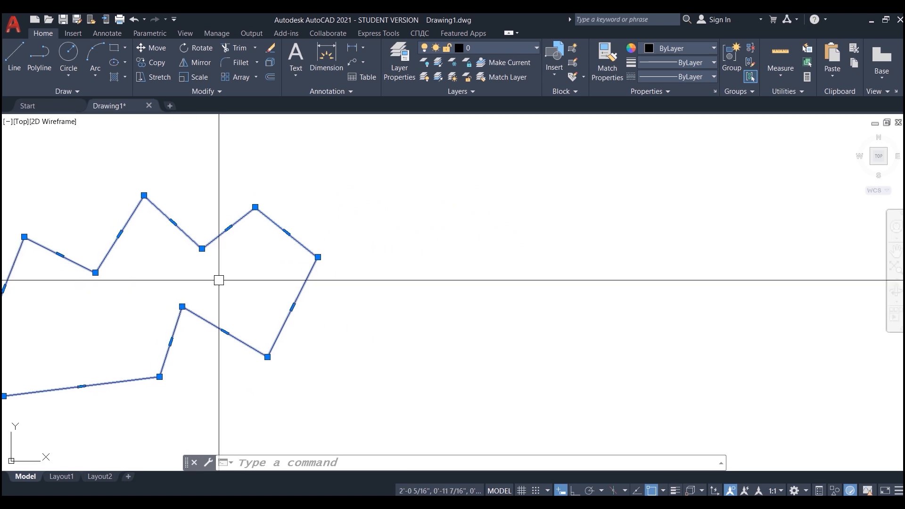
key("Escape")
- Draw a similar open zigzag of ten connected segments with the Line command, beside the polyline
left_click(13, 58)
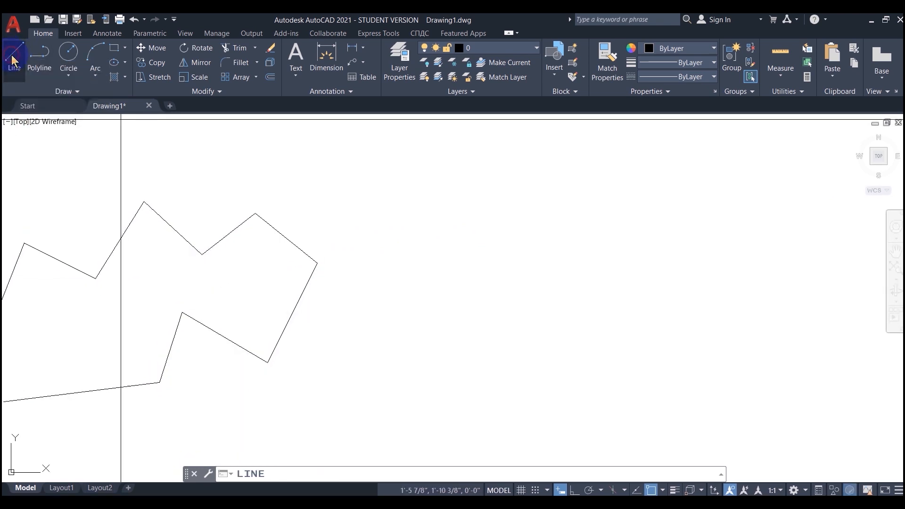
left_click(381, 265)
scroll(570, 246, "down", 4)
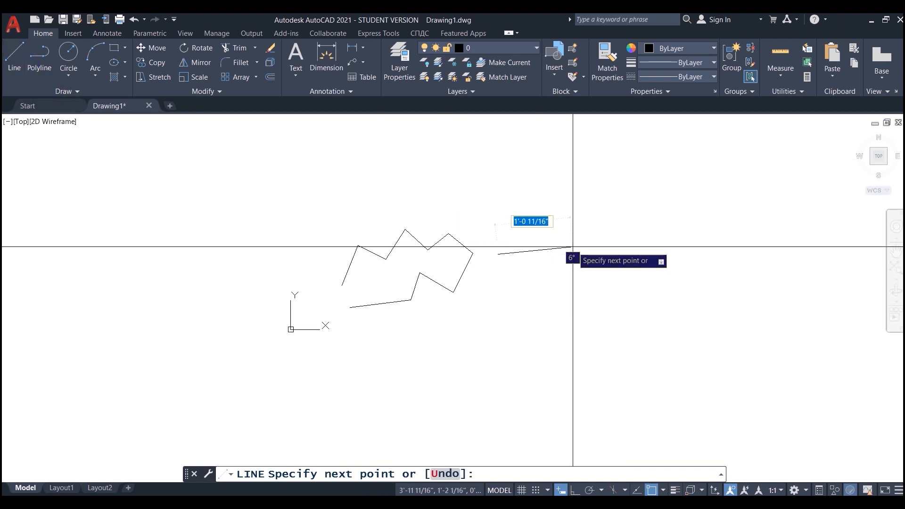
left_click(509, 220)
left_click(549, 237)
left_click(570, 200)
left_click(606, 244)
left_click(636, 205)
left_click(686, 235)
left_click(659, 280)
left_click(619, 265)
left_click(609, 311)
left_click(531, 303)
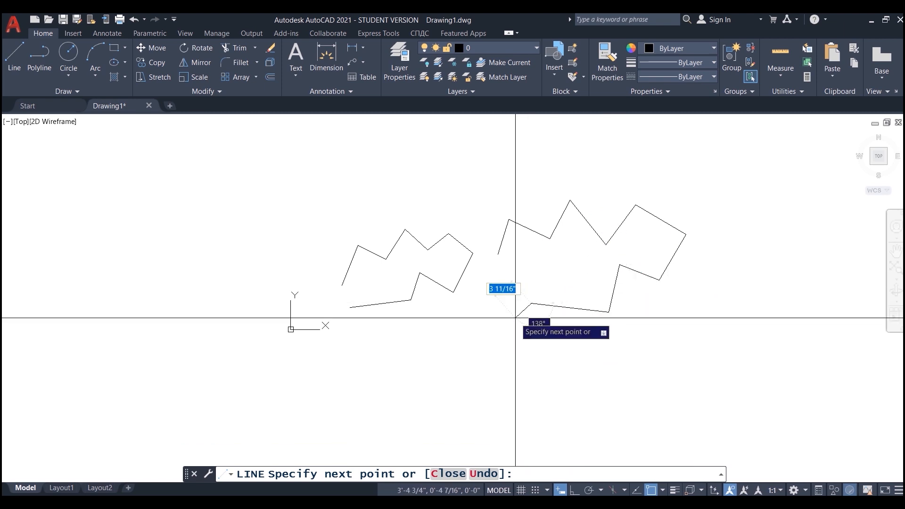
key("Escape")
- Select one segment of the line zigzag and the polyline beside it to compare how they are grouped
middle_click_drag(515, 316, 468, 360)
scroll(525, 366, "up", 2)
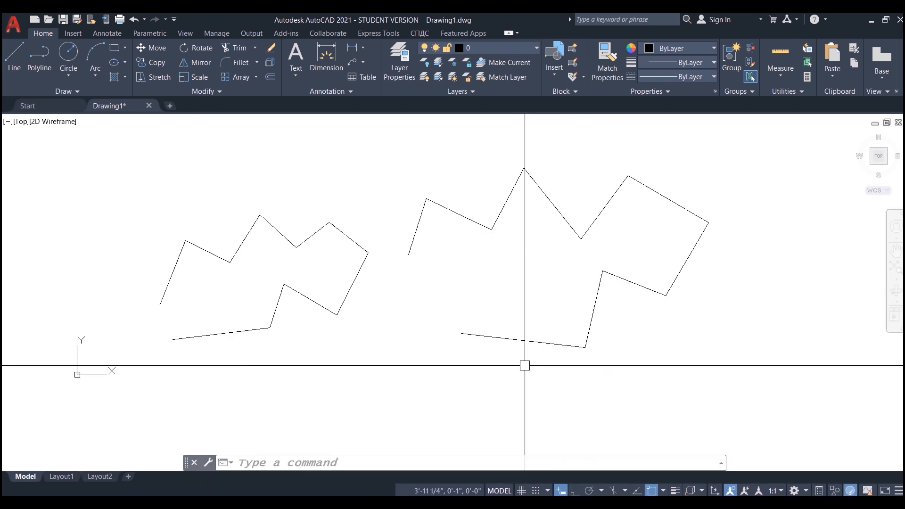
left_click(594, 309)
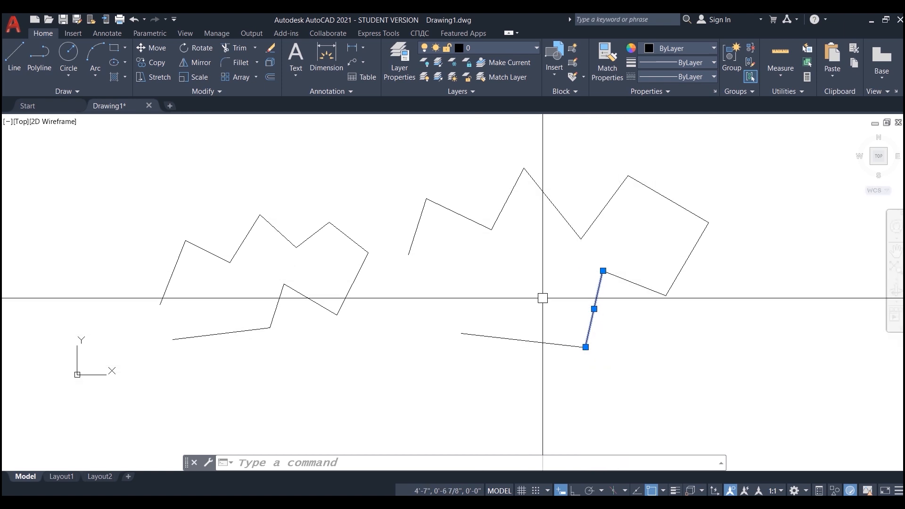
left_click(351, 287)
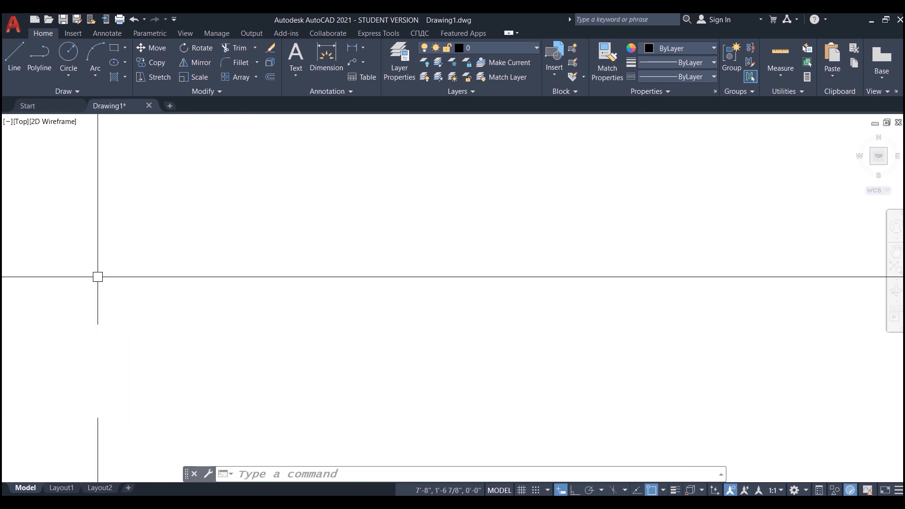
- Start a new polyline in an empty area and draw four connected arc segments with the Arc option
left_click(40, 61)
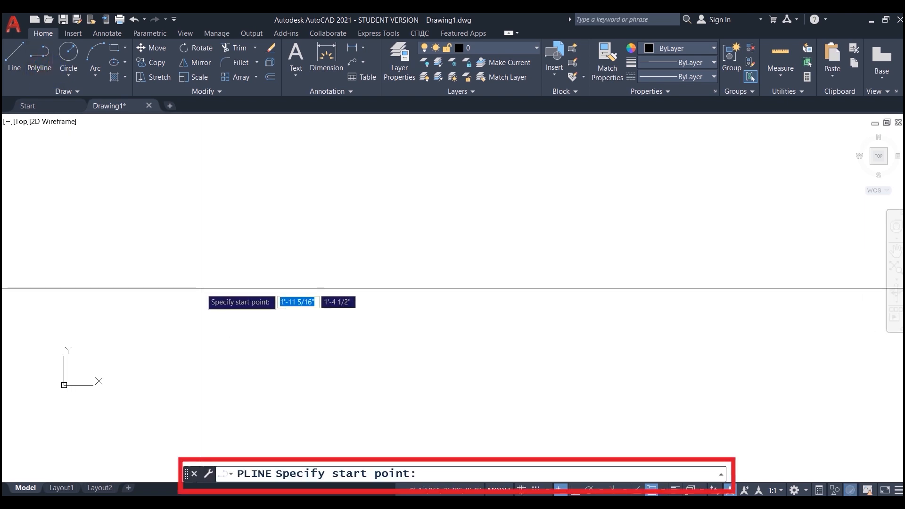
left_click(201, 287)
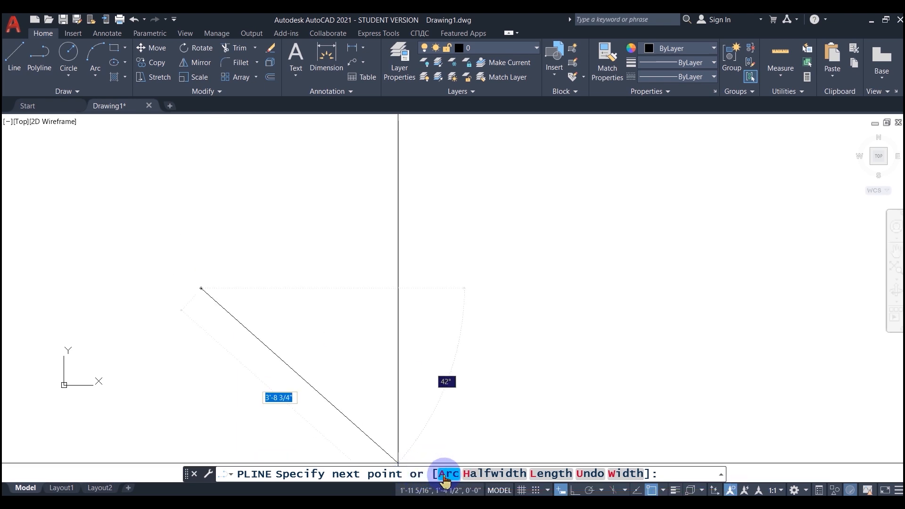
right_click(384, 321)
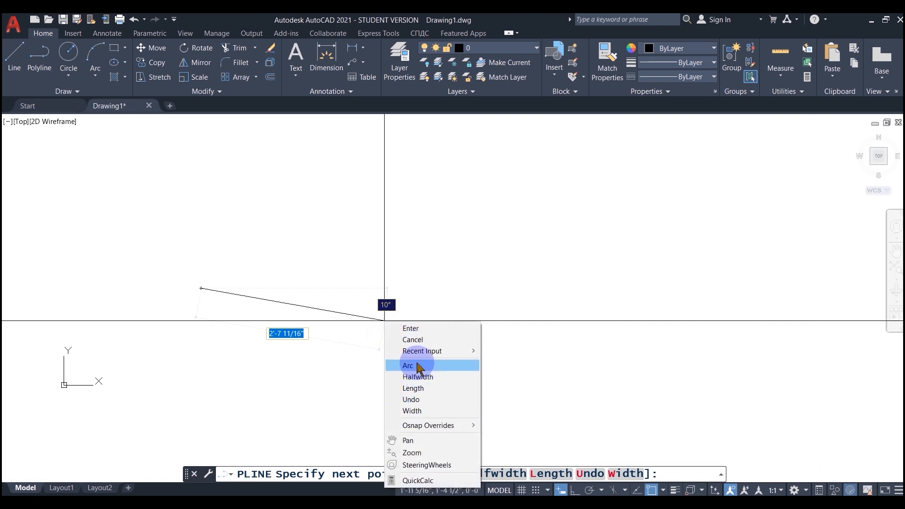
left_click(417, 370)
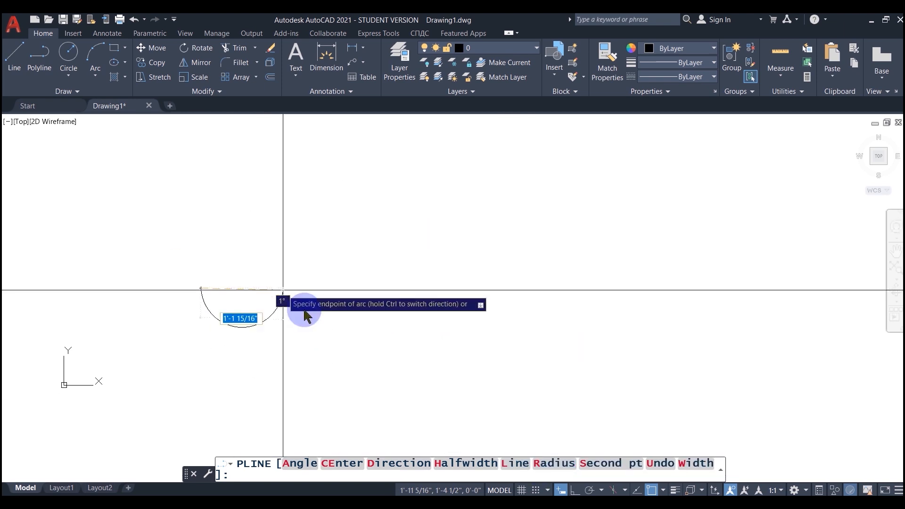
left_click(297, 284)
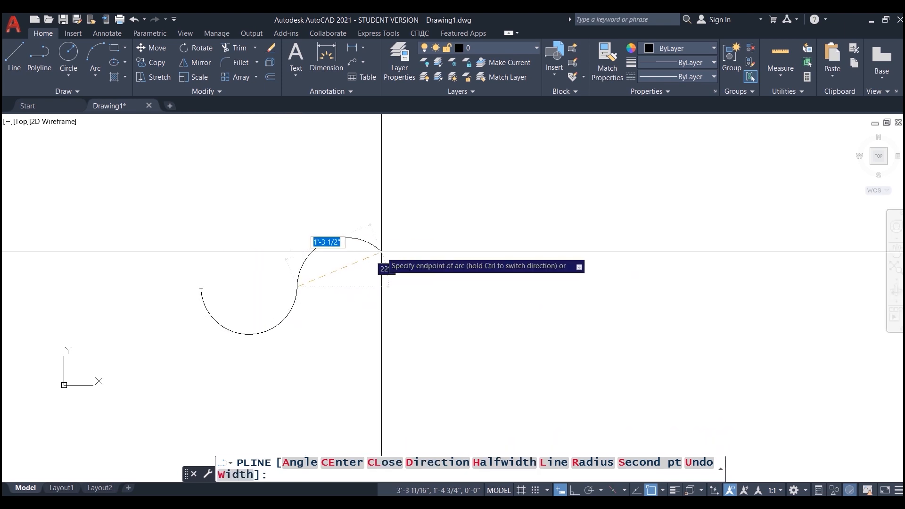
left_click(390, 234)
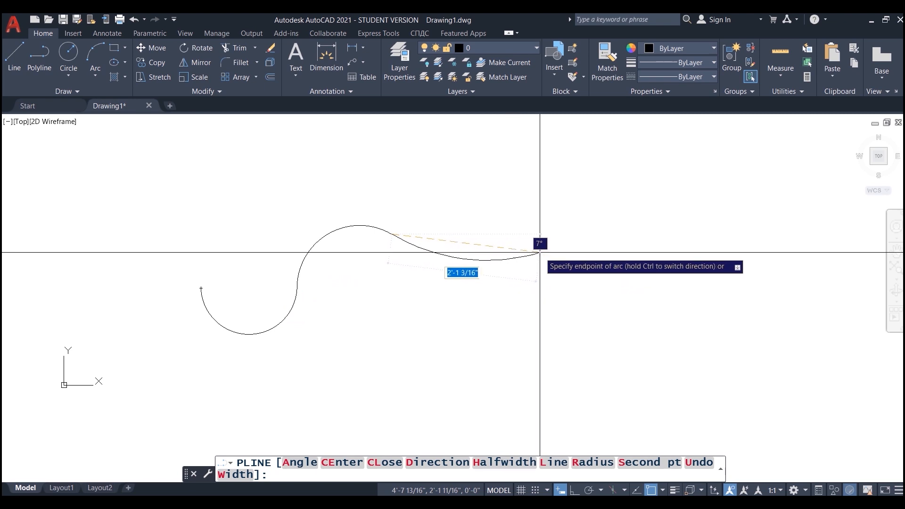
left_click(545, 252)
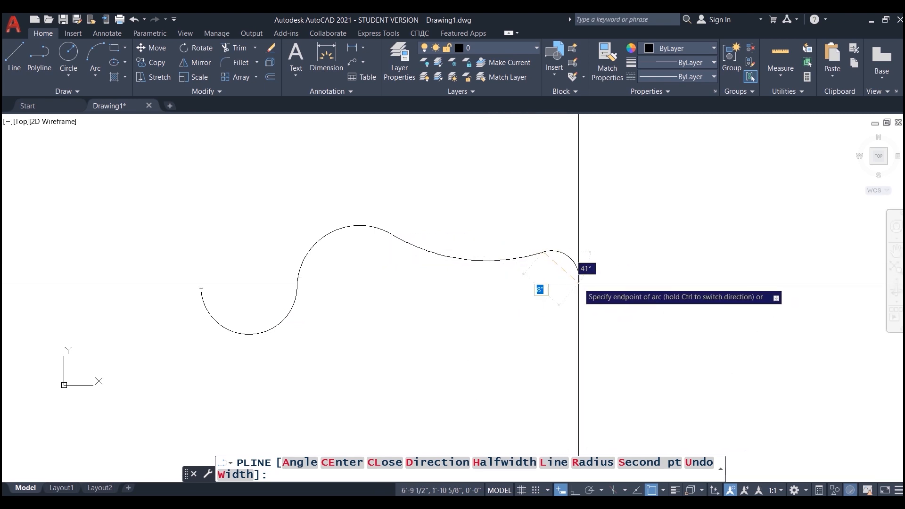
left_click(593, 283)
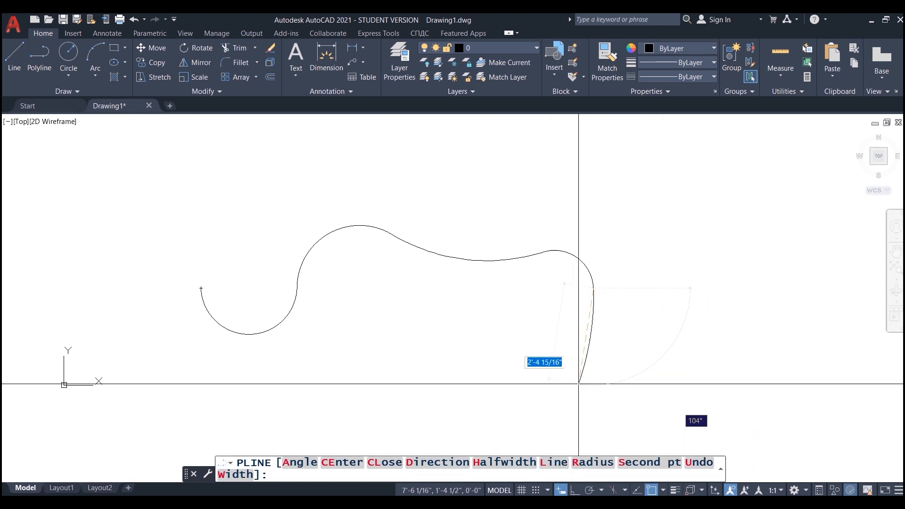
- Switch the polyline to the Line option and add four straight segments forming a block below the last arc
right_click(618, 297)
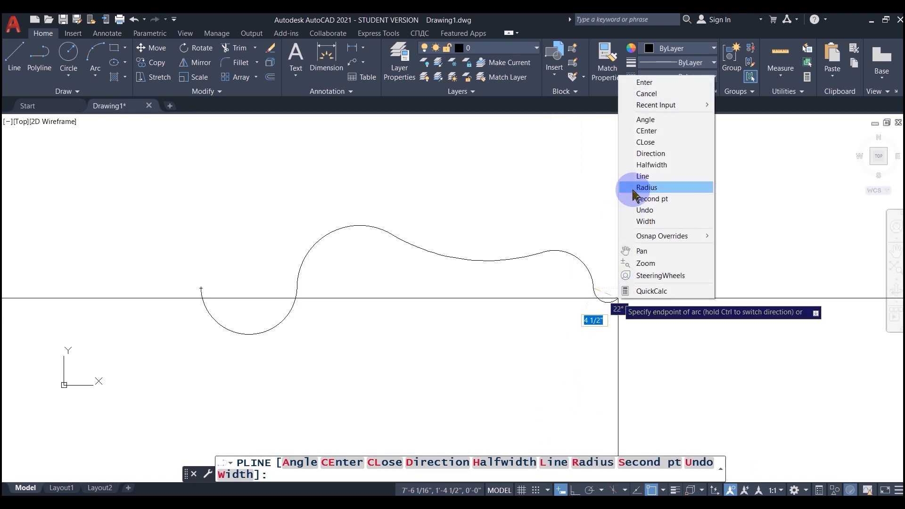
left_click(642, 176)
left_click(538, 327)
left_click(549, 390)
left_click(423, 396)
left_click(434, 335)
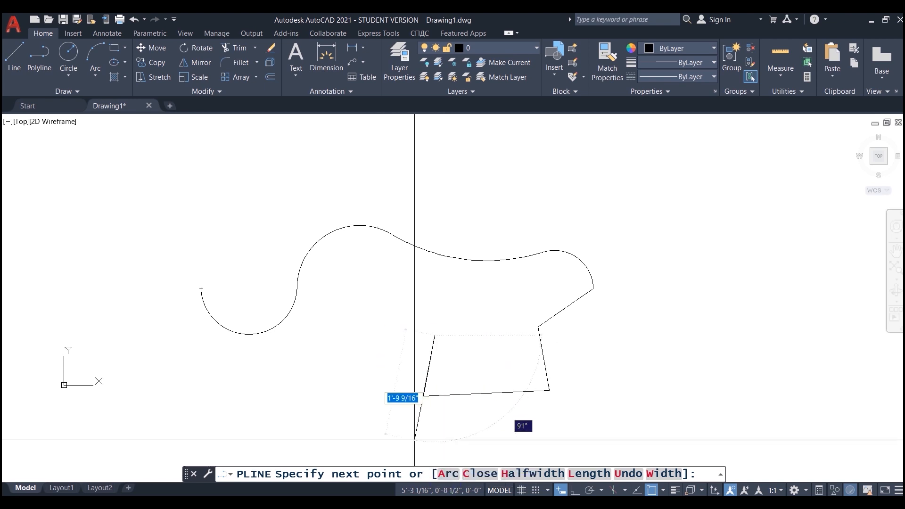
- Switch the polyline back to the Arc option and add two arc segments curving away from the block's upper left corner
right_click(374, 365)
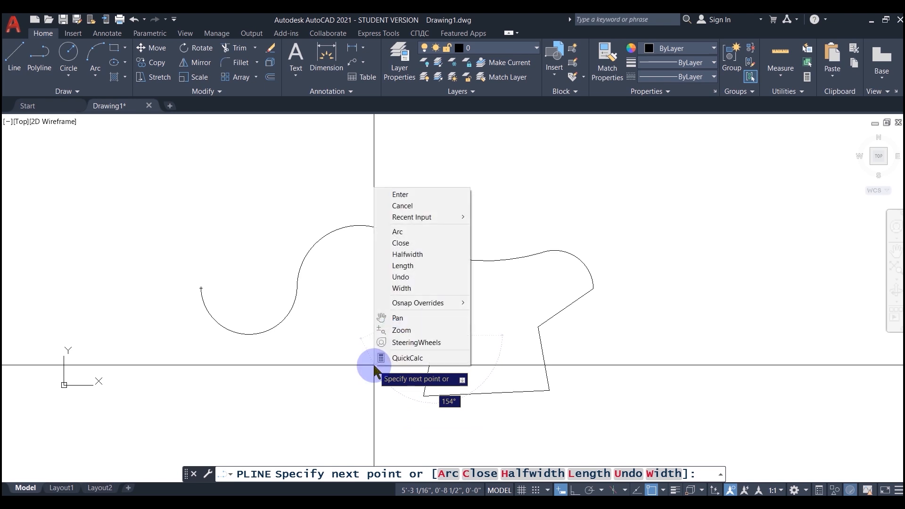
left_click(397, 232)
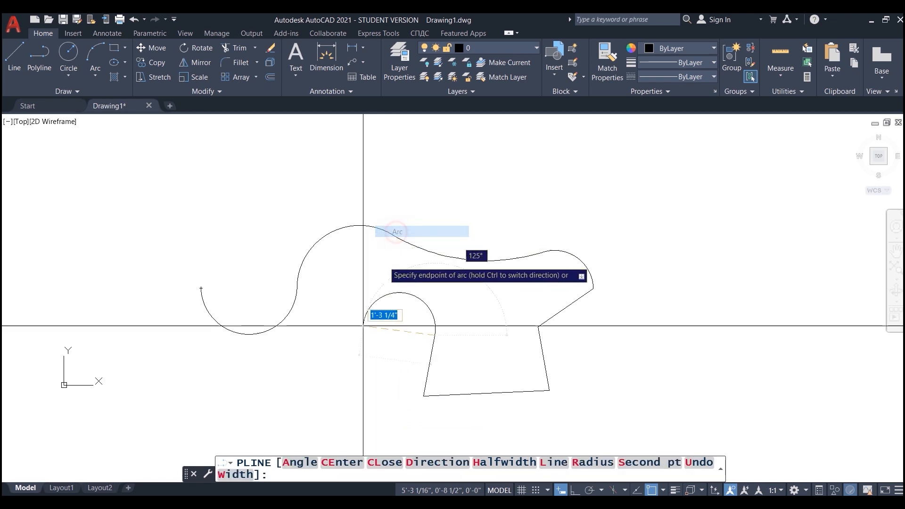
left_click(324, 373)
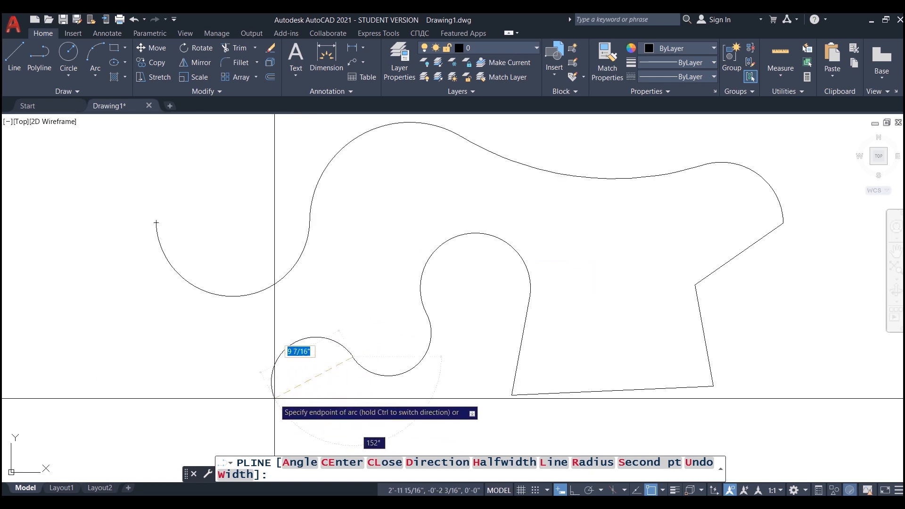
scroll(275, 398, "up", 2)
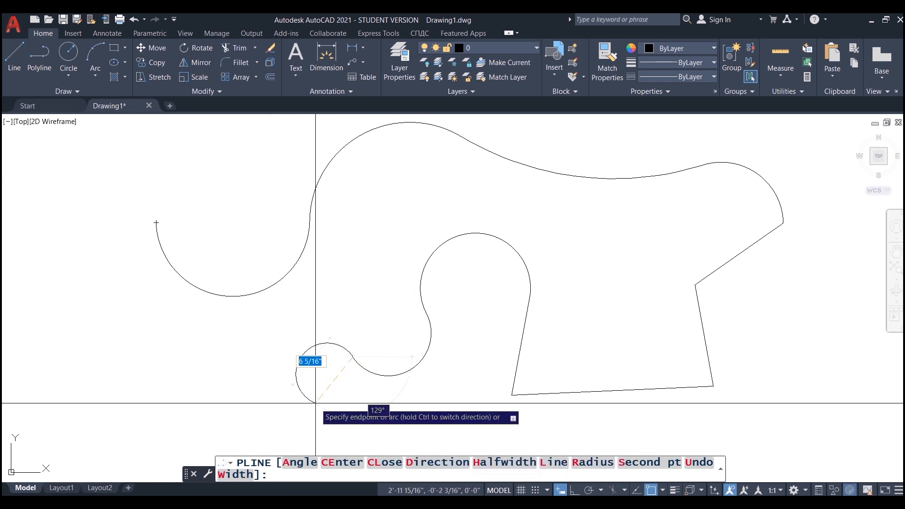
- Add two more arc segments with the Direction option, giving each a downward start tangent so they meet in sharp corners
right_click(315, 403)
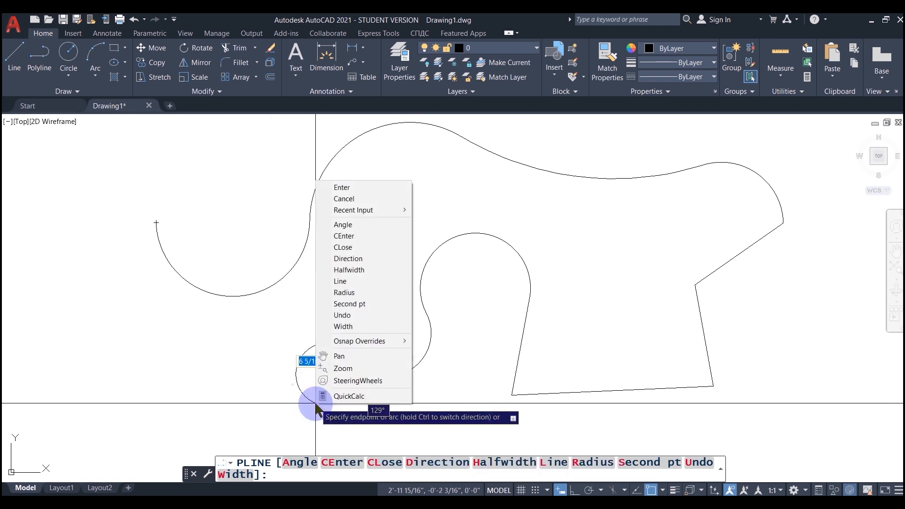
left_click(347, 263)
scroll(333, 315, "down", 1)
scroll(316, 381, "up", 1)
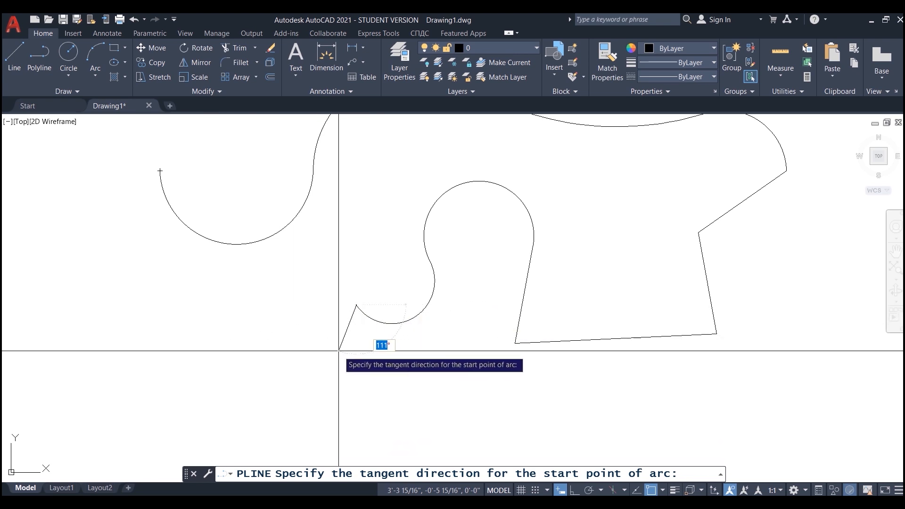
left_click(338, 350)
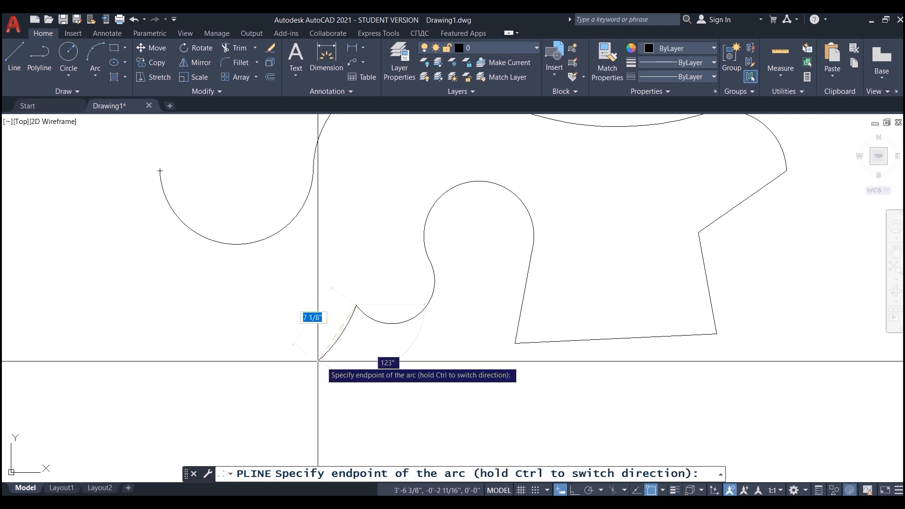
left_click(234, 337)
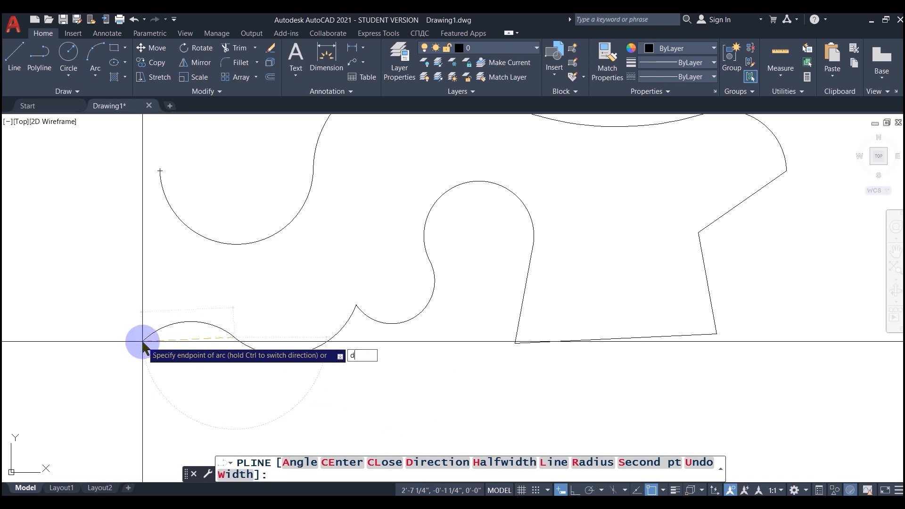
key("Return")
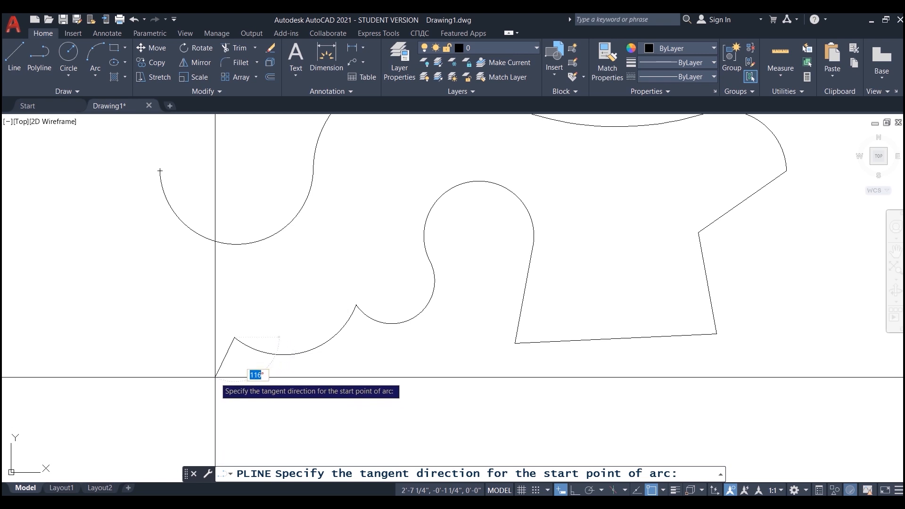
left_click(219, 405)
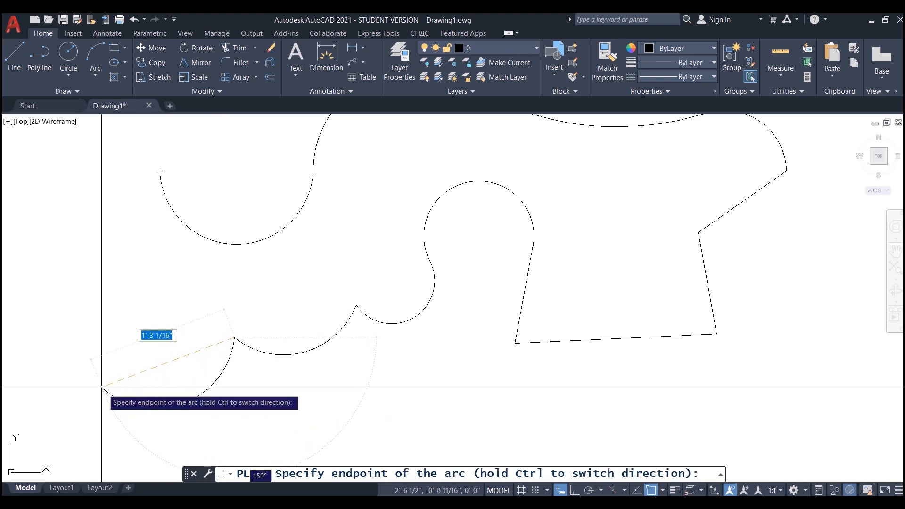
left_click(89, 372)
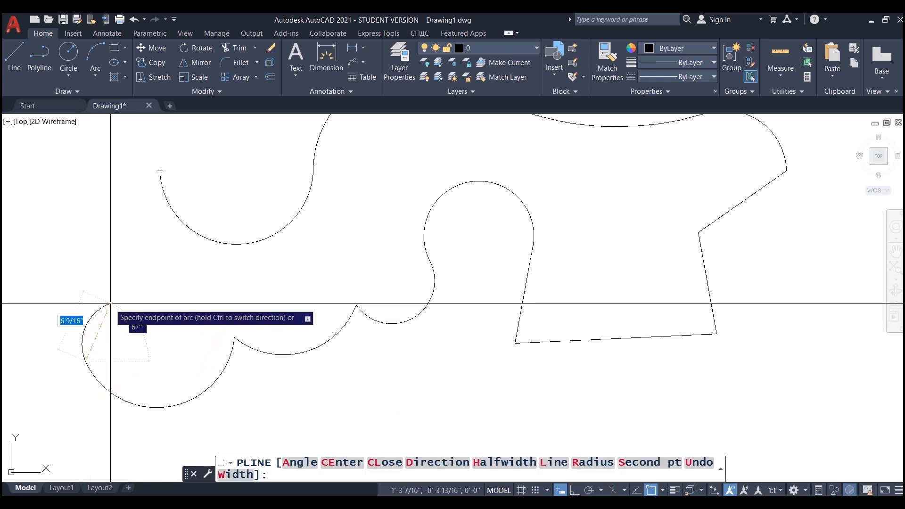
- Add a large arc curving back up and a small hook-shaped arc below the polyline's start, and end the polyline
left_click(160, 282)
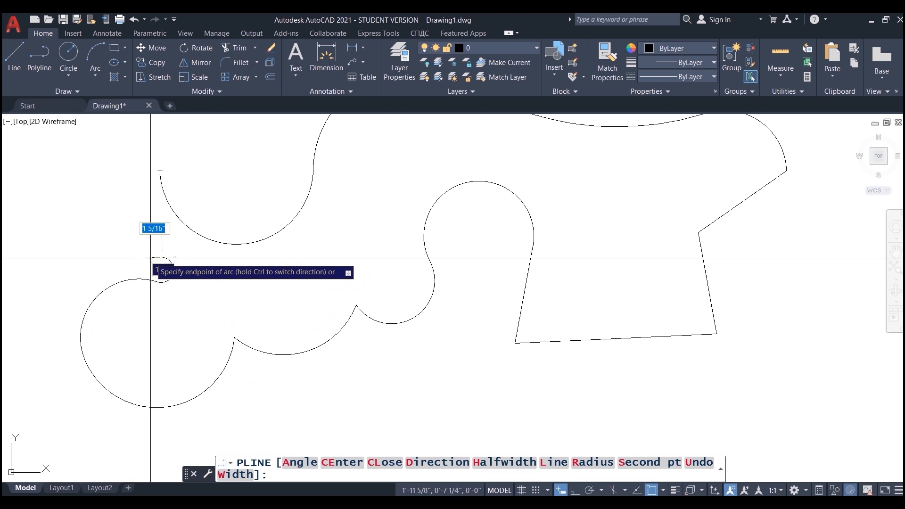
left_click(150, 258)
key("Return")
scroll(295, 406, "down", 2)
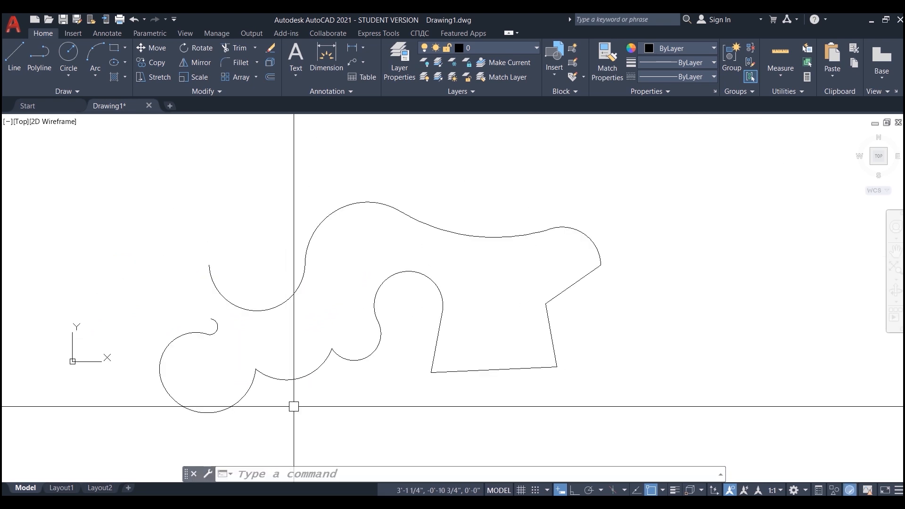
- Select the whole polyline and convert its long shallow upper arc segment to a straight line
left_click(376, 347)
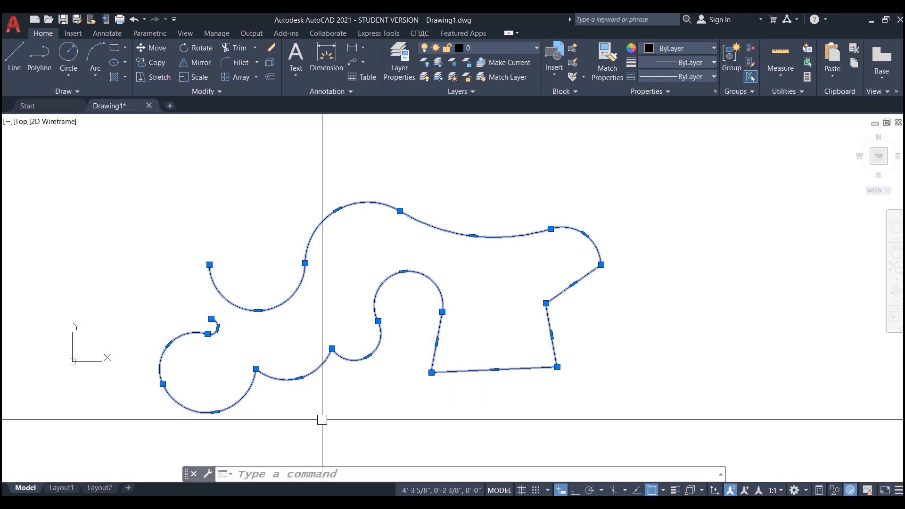
middle_click_drag(339, 378, 384, 355)
scroll(384, 355, "up", 2)
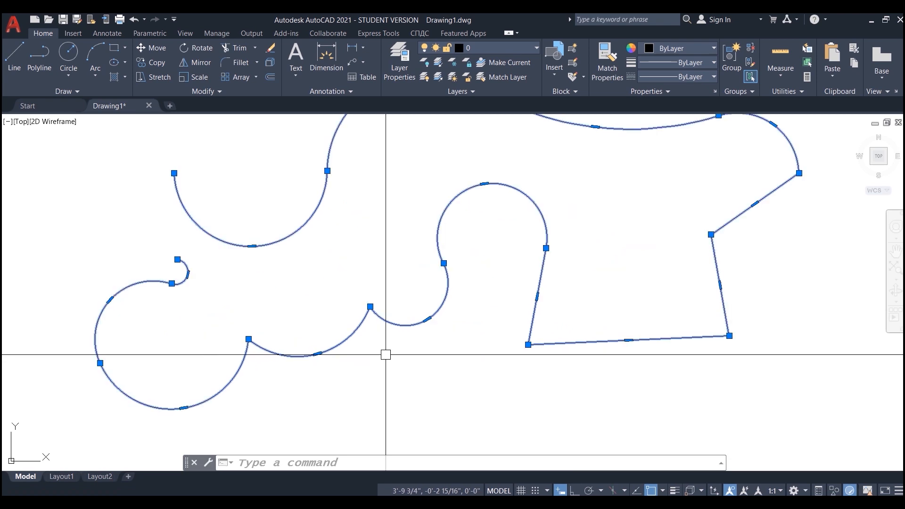
scroll(385, 373, "down", 2)
middle_click_drag(385, 372, 324, 365)
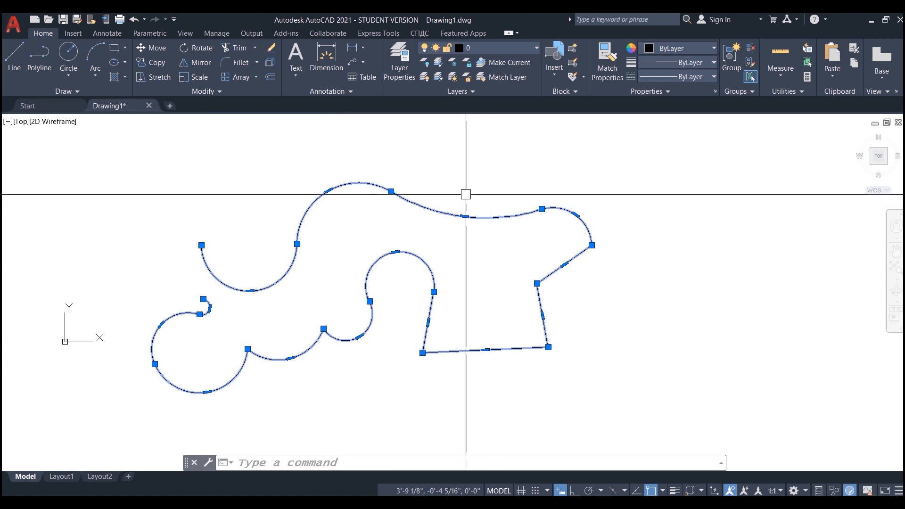
scroll(470, 204, "up", 2)
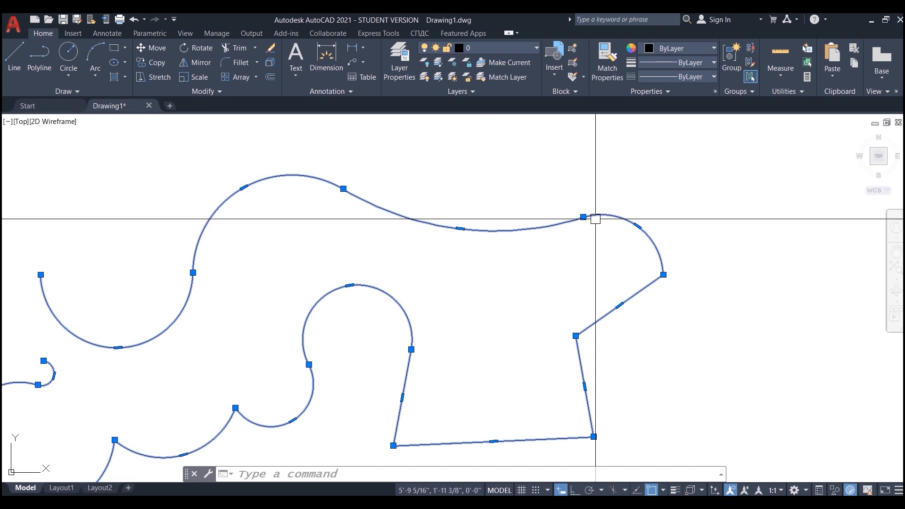
mouse_move(460, 229)
scroll(440, 254, "up", 2)
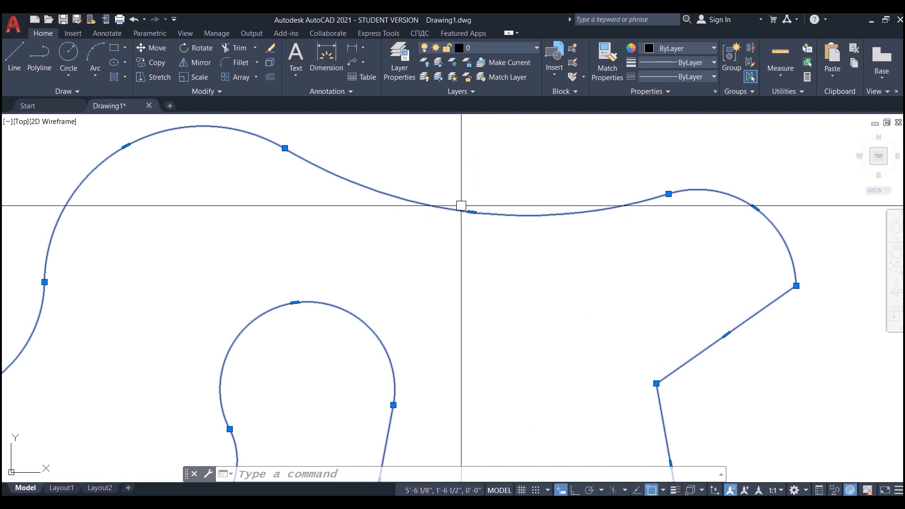
mouse_move(472, 212)
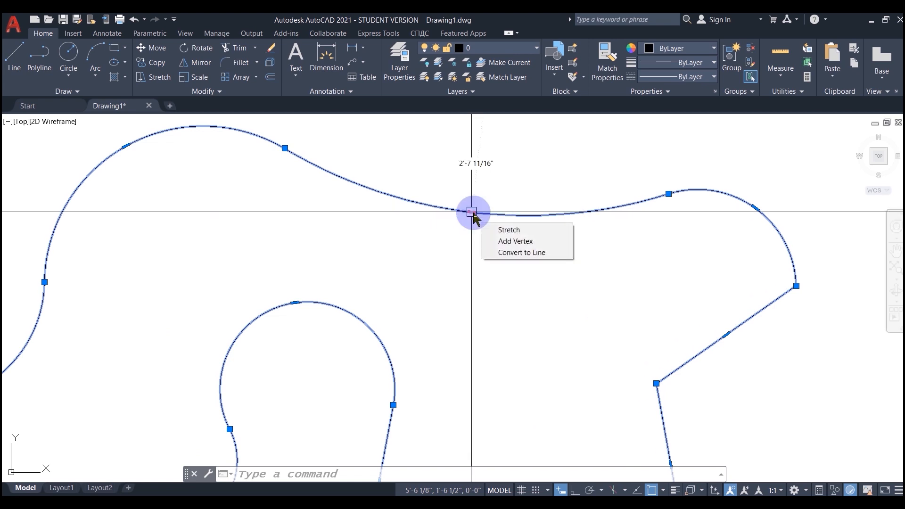
left_click(515, 253)
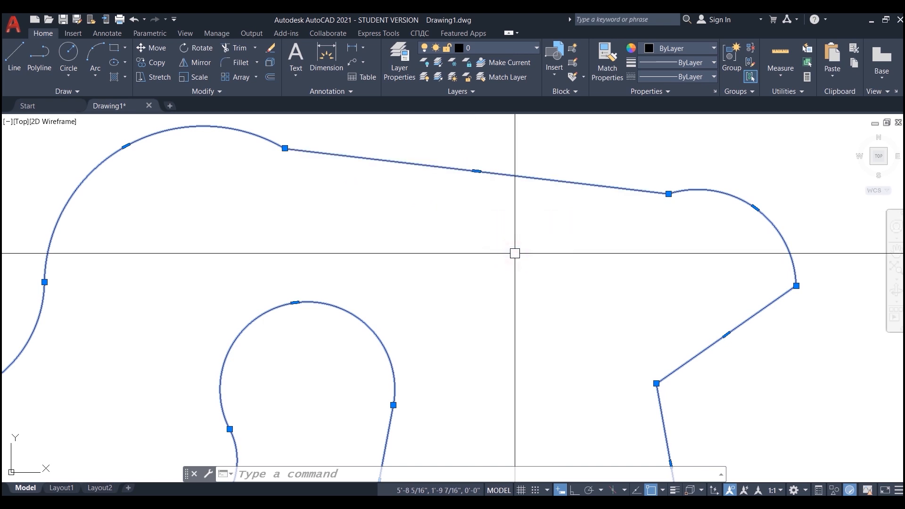
- Convert the slanted straight segment below the right-hand arc to an arc bulging up and to the left
scroll(337, 171, "down", 2)
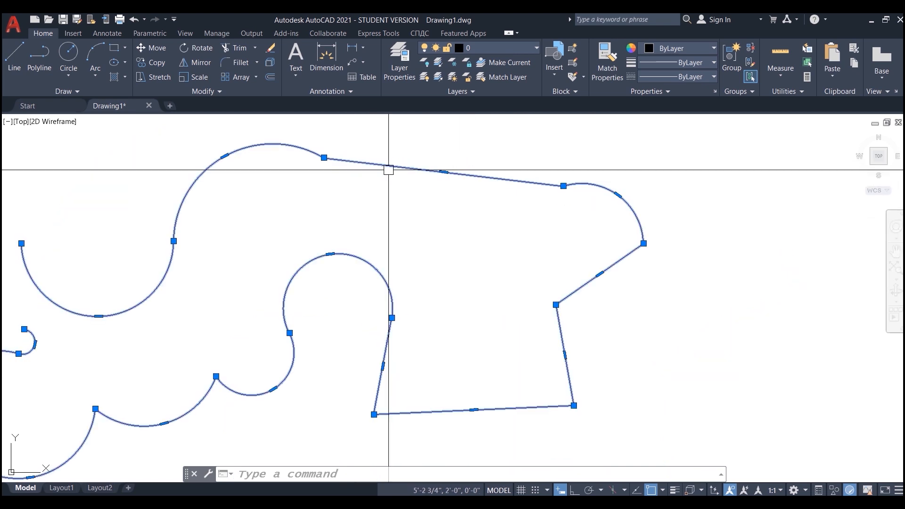
scroll(608, 264, "up", 2)
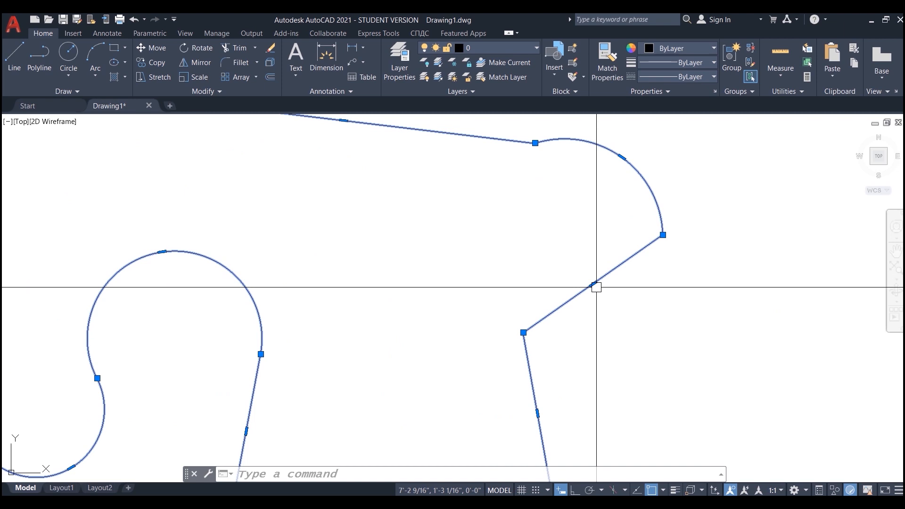
mouse_move(592, 284)
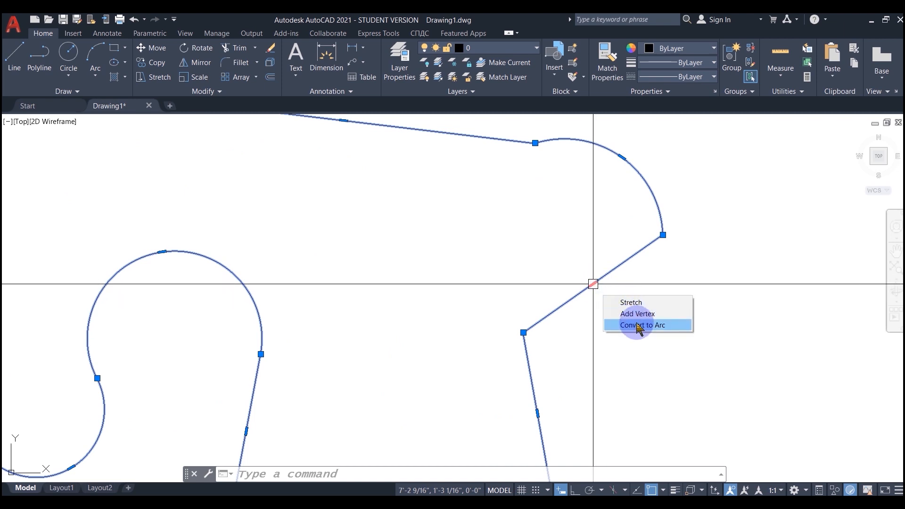
left_click(637, 325)
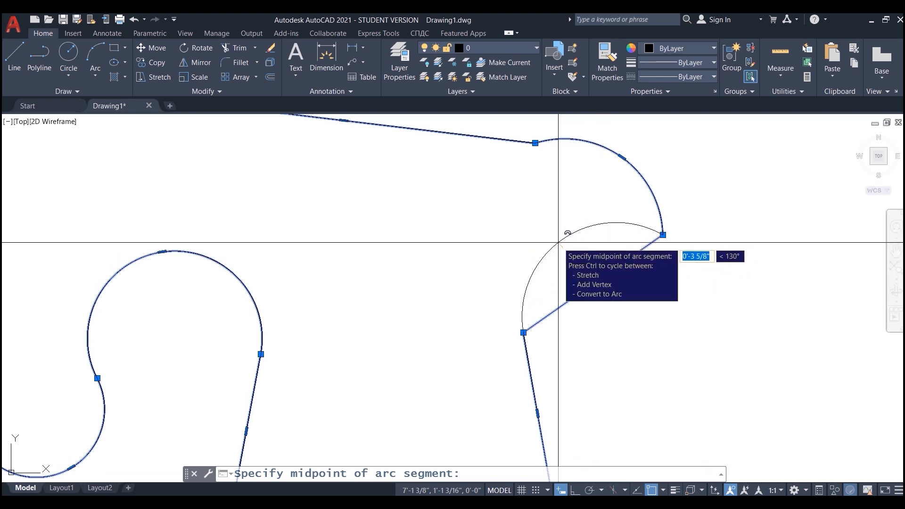
left_click(559, 242)
- Add a vertex to the newly converted arc, placed inside the curve above the block's upper right corner
scroll(622, 214, "down", 4)
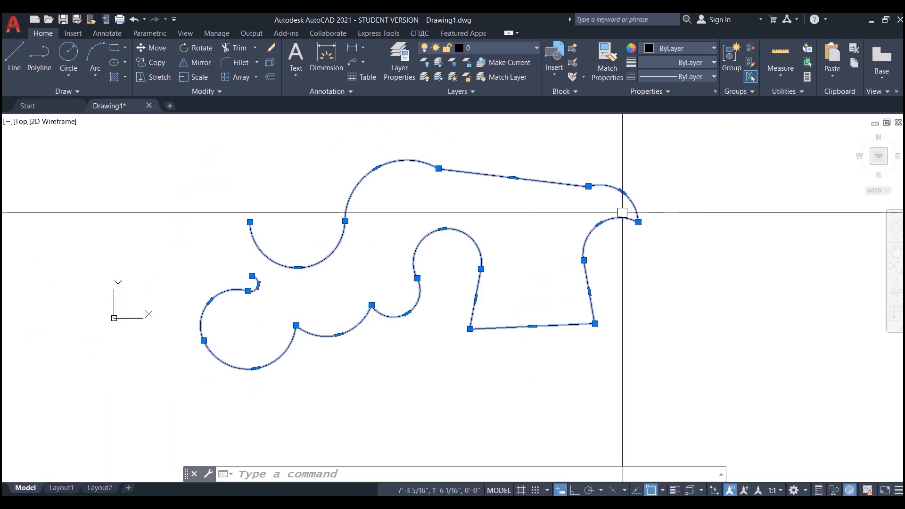
scroll(613, 253, "up", 5)
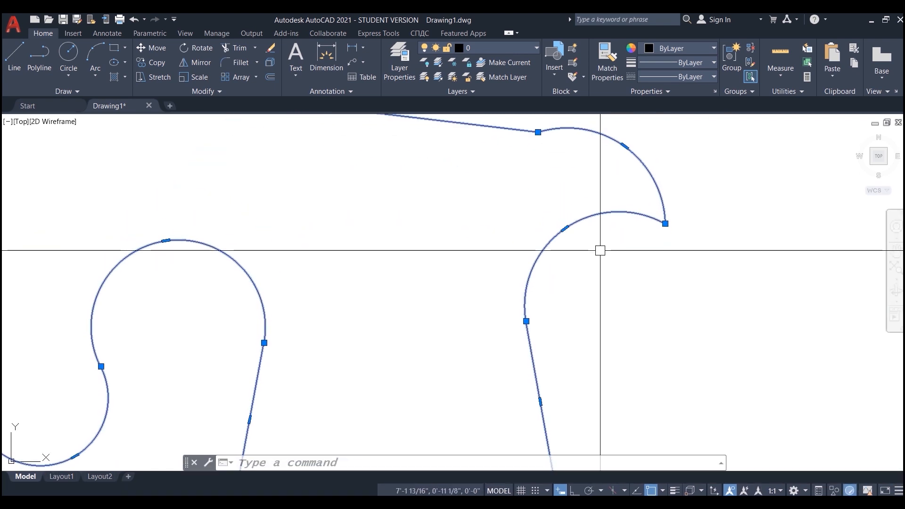
mouse_move(564, 229)
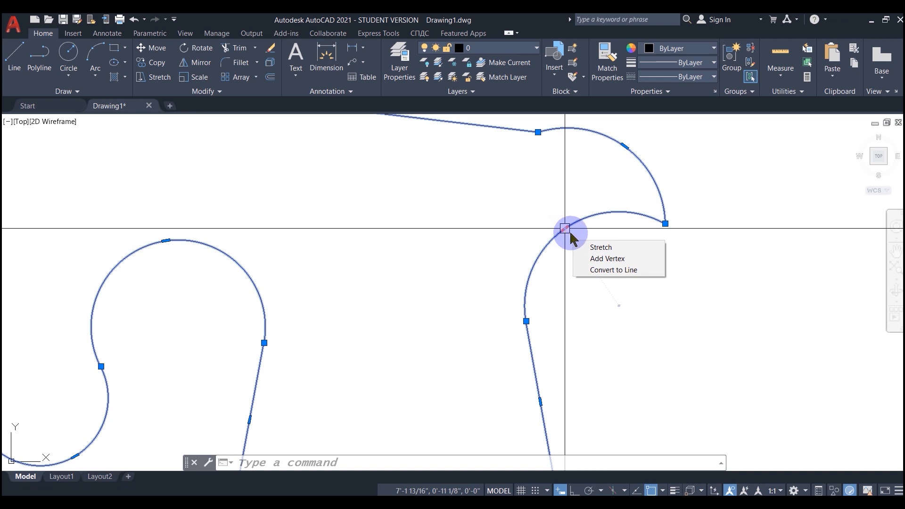
left_click(609, 259)
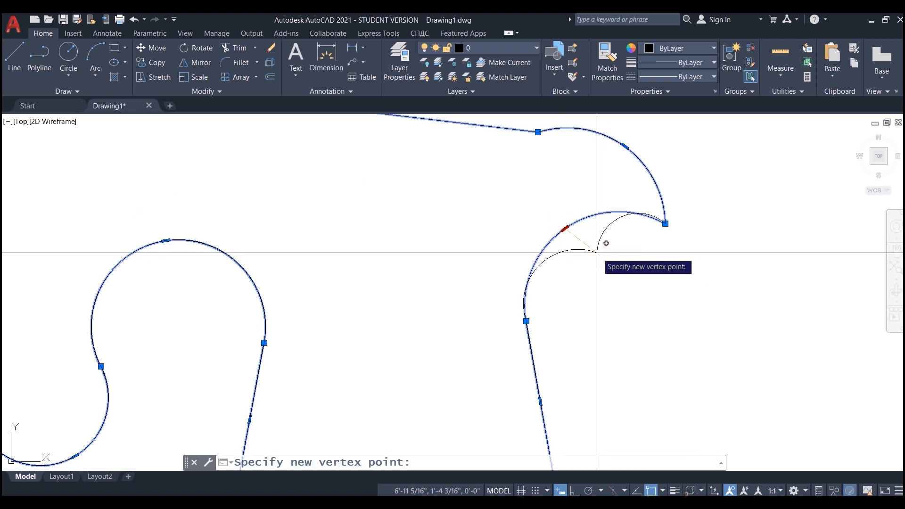
left_click(537, 259)
mouse_move(537, 259)
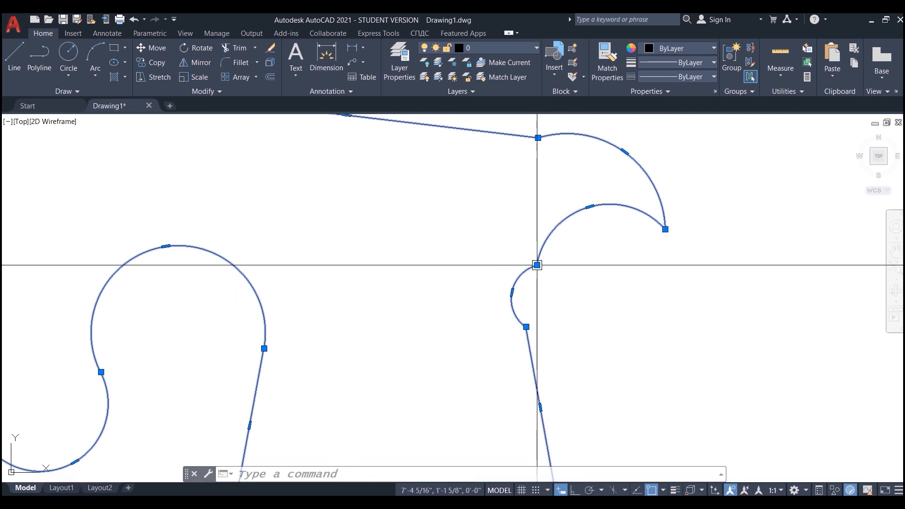
- Stretch the midpoints of the two arcs beside the new vertex so the lower bulges right and the upper bulges downward
left_click(512, 294)
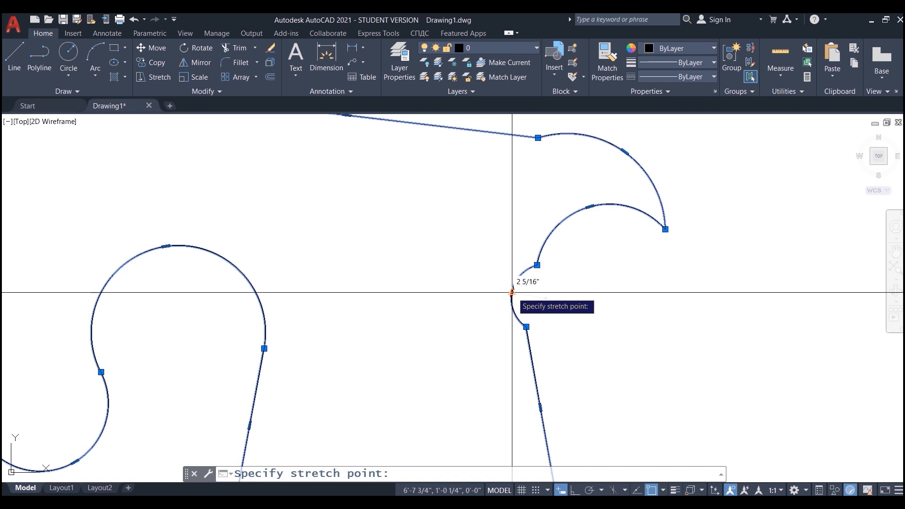
left_click(545, 296)
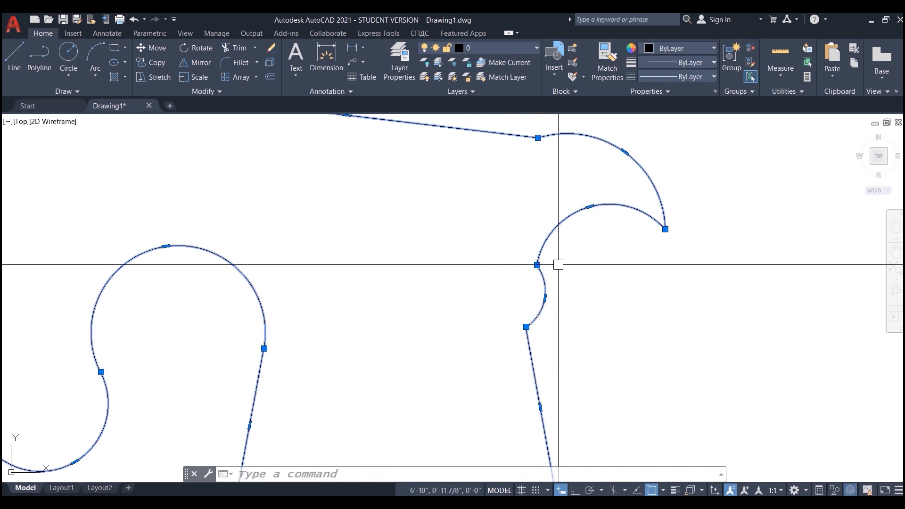
left_click(589, 207)
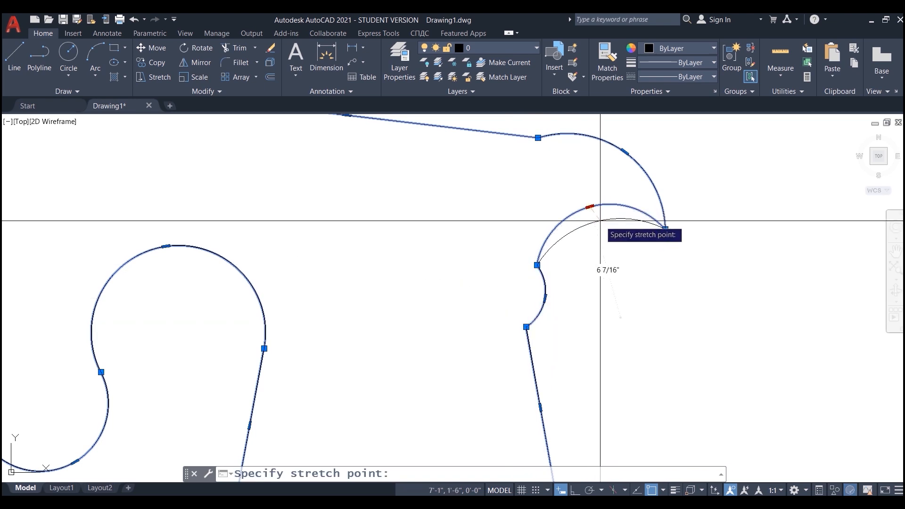
left_click(606, 267)
- Convert the slanted straight segment at the right side of the lower block to an arc bulging left into the block
scroll(633, 304, "down", 3)
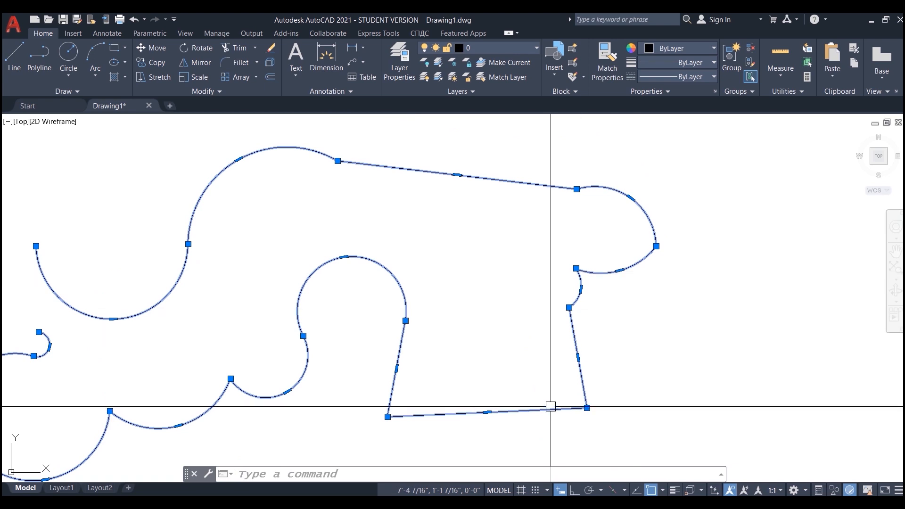
middle_click_drag(549, 404, 582, 333)
scroll(609, 300, "up", 2)
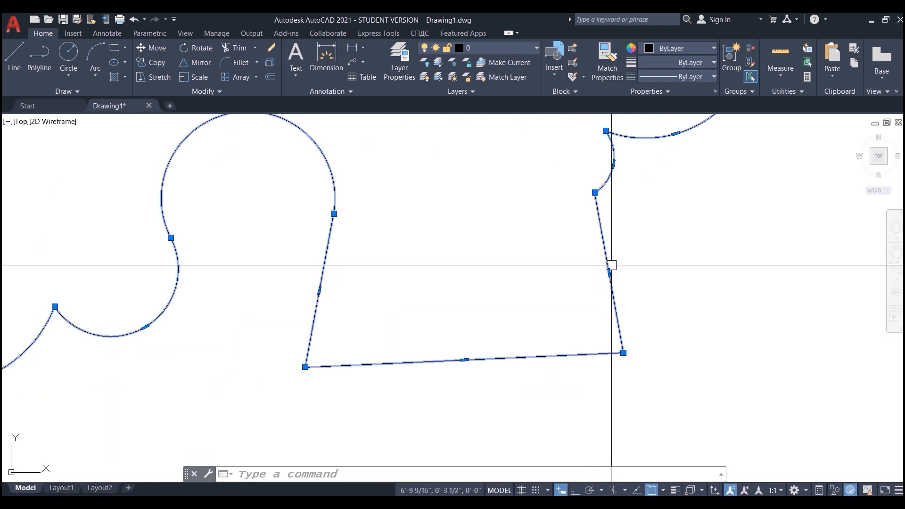
mouse_move(609, 273)
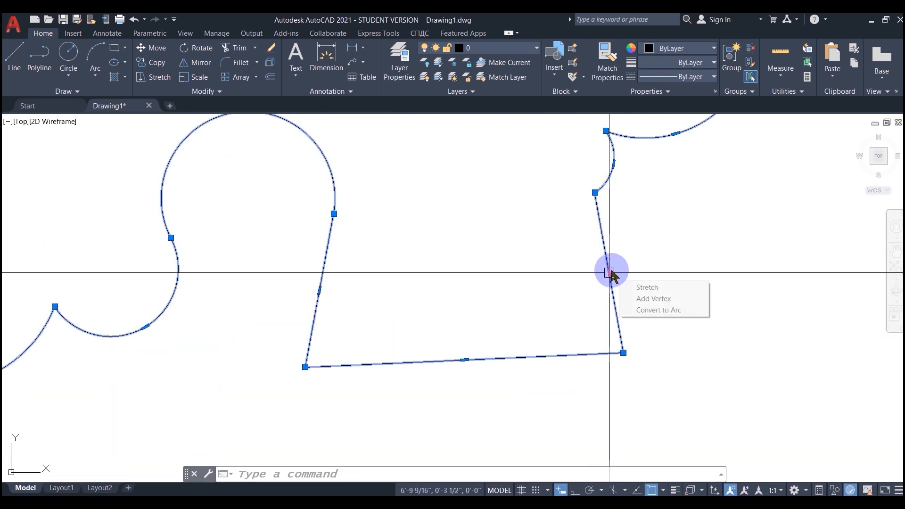
left_click(653, 310)
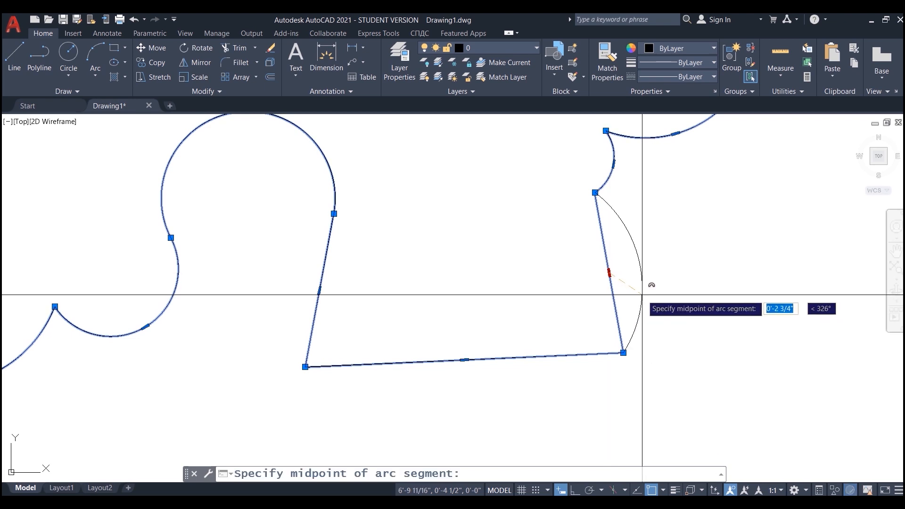
left_click(558, 288)
- Add a vertex to the newly converted arc, placed near its upper end
mouse_move(555, 283)
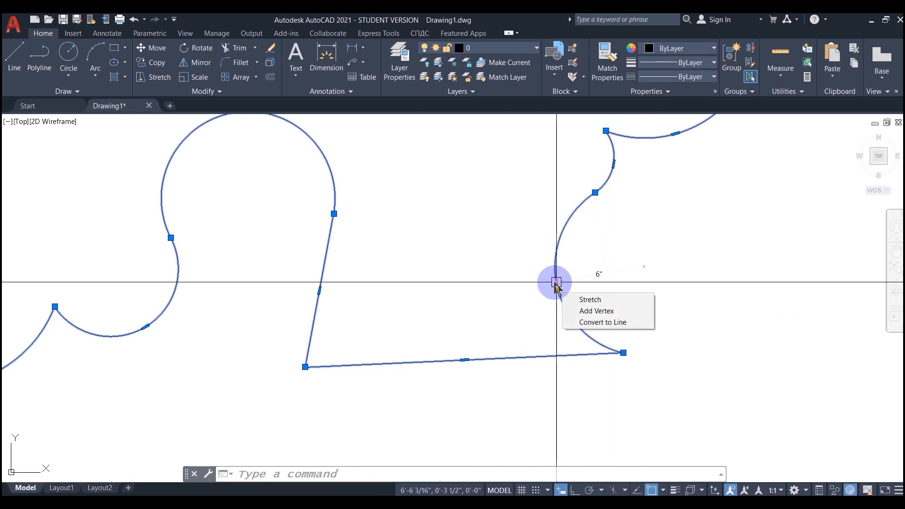
left_click(596, 311)
left_click(565, 227)
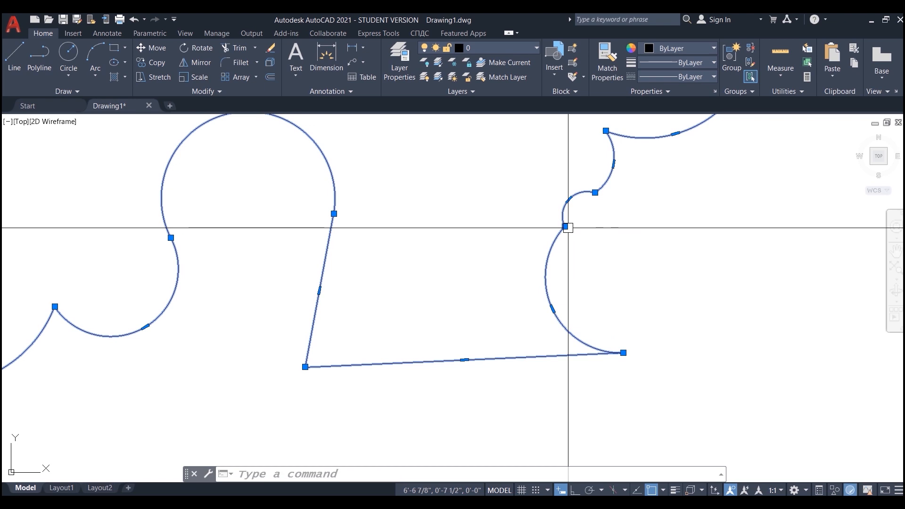
- Stretch the midpoints of the arcs beside the new vertex so the upper bulges down and right and the lower flattens to a straight line
mouse_move(568, 198)
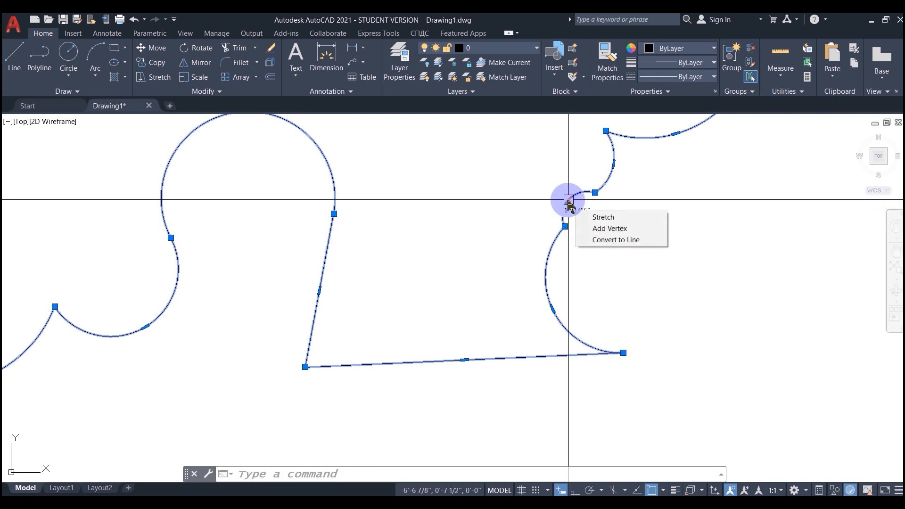
left_click(594, 208)
left_click(603, 226)
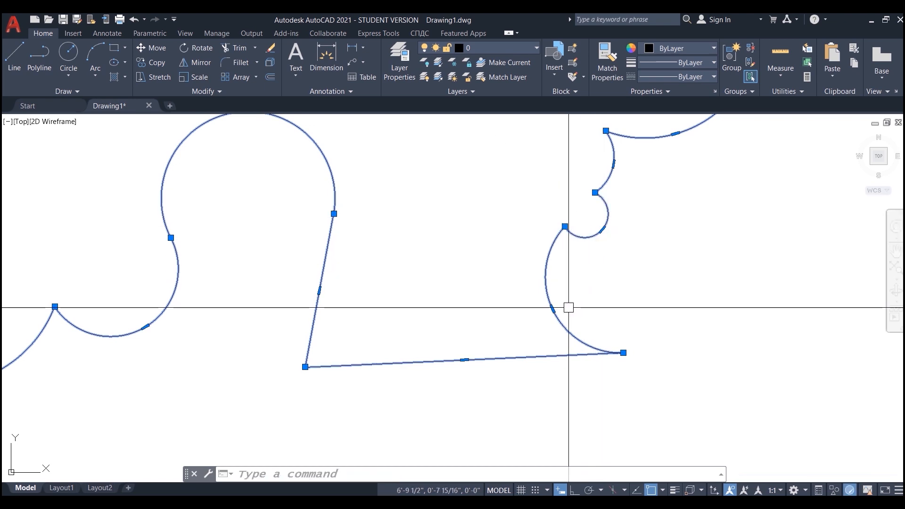
left_click(554, 310)
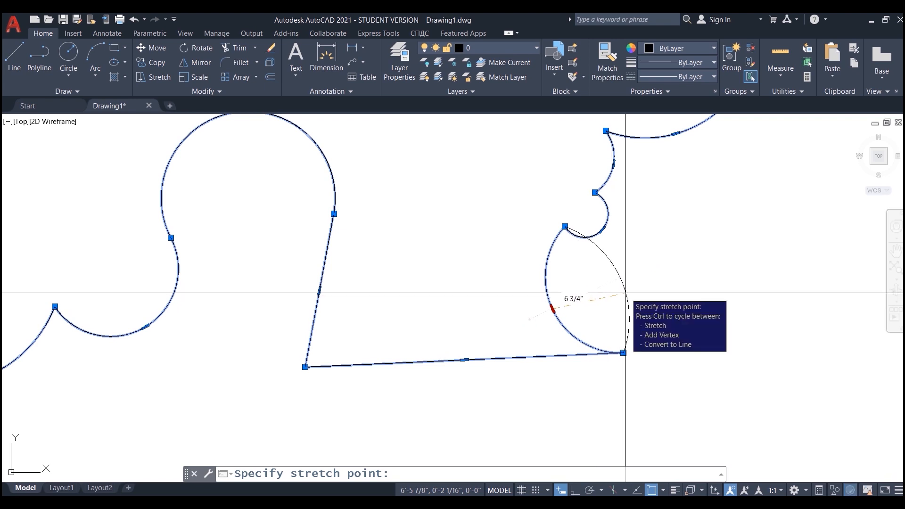
left_click(599, 302)
- Stretch the polyline's open lower left end onto its upper left endpoint to close the outline
middle_click_drag(341, 268, 450, 327)
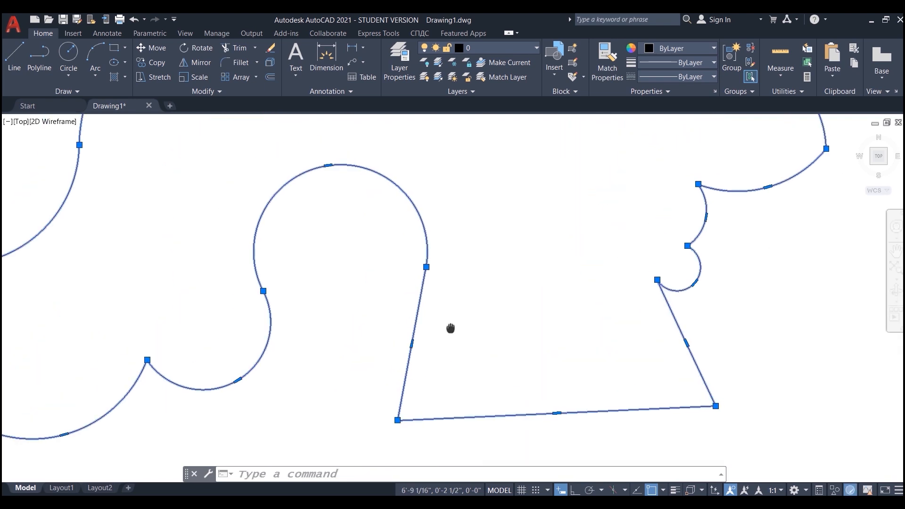
scroll(524, 371, "down", 4)
scroll(308, 317, "up", 2)
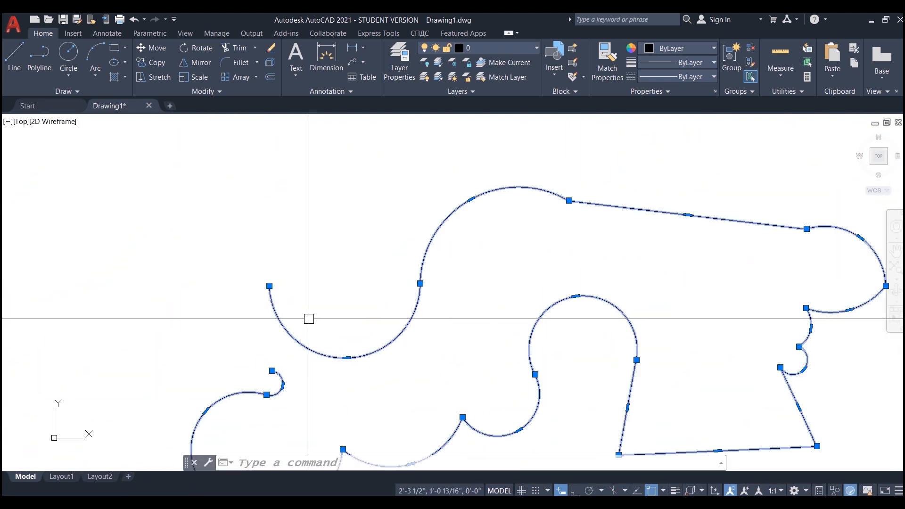
left_click(272, 370)
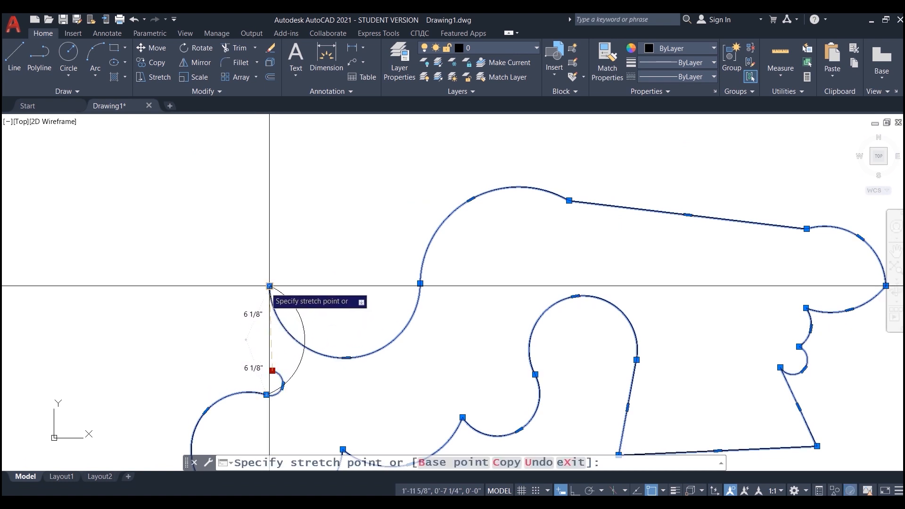
left_click(304, 340)
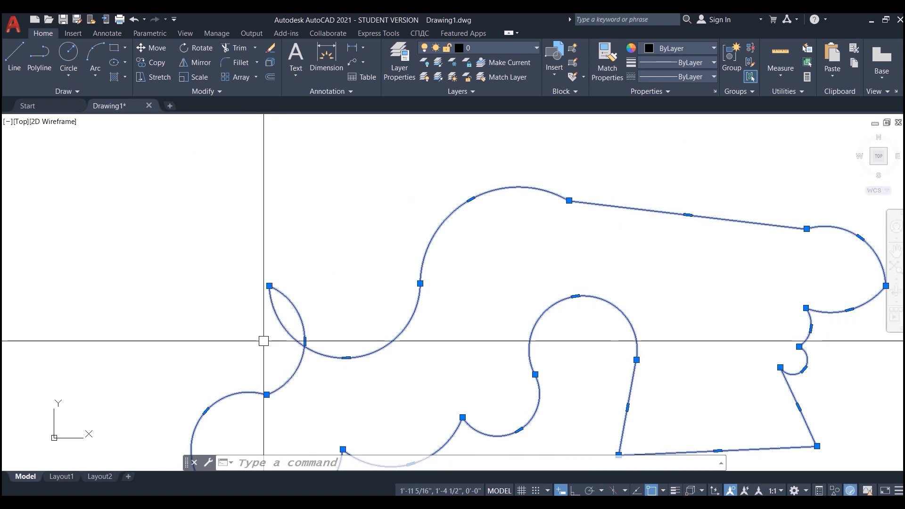
- Stretch the midpoint of the closing arc at the far left so it bulges slightly left, and deselect the polyline
left_click(304, 340)
left_click(269, 286)
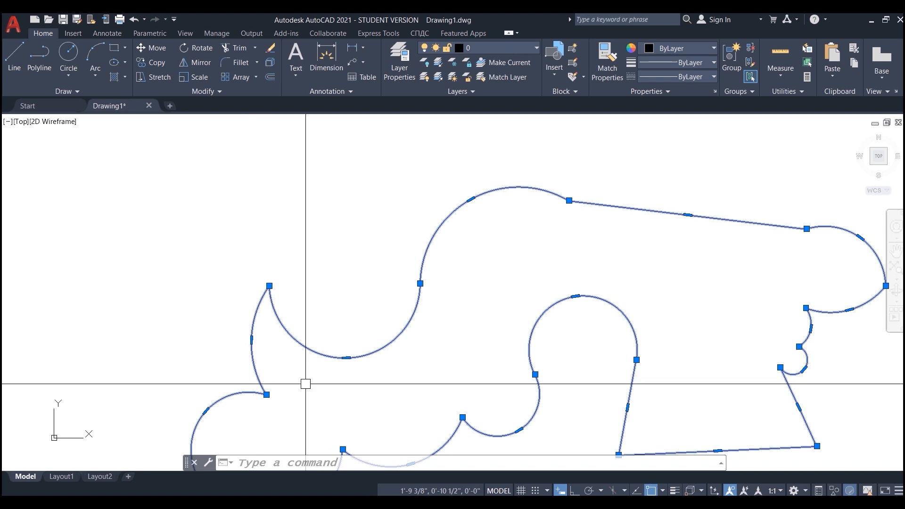
scroll(373, 255, "down", 2)
middle_click_drag(412, 315, 352, 296)
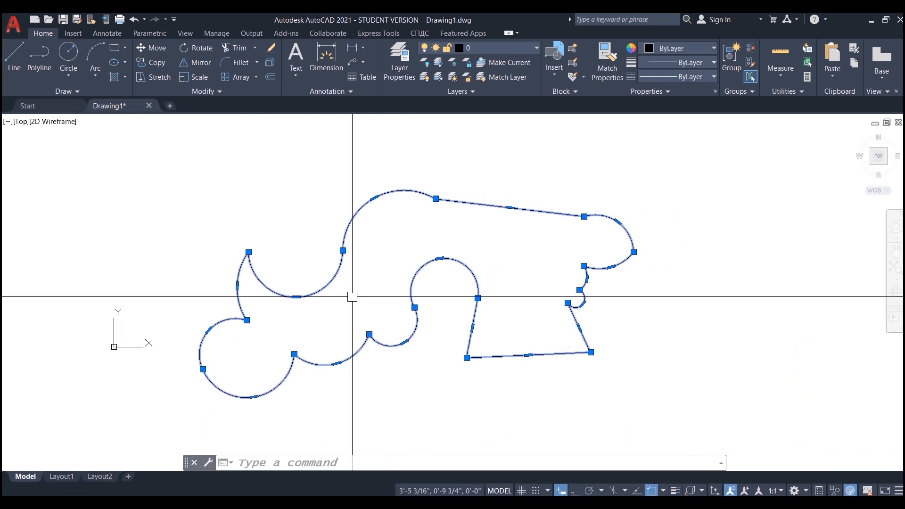
key("Escape")
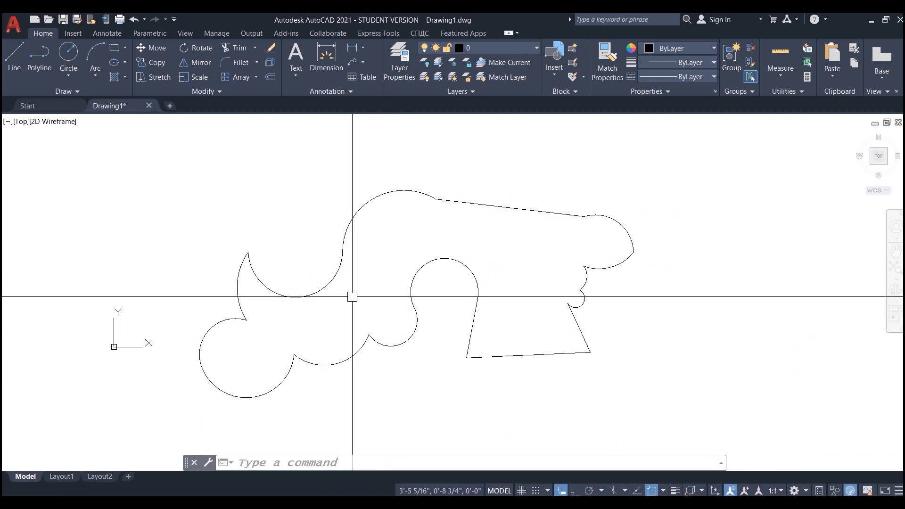